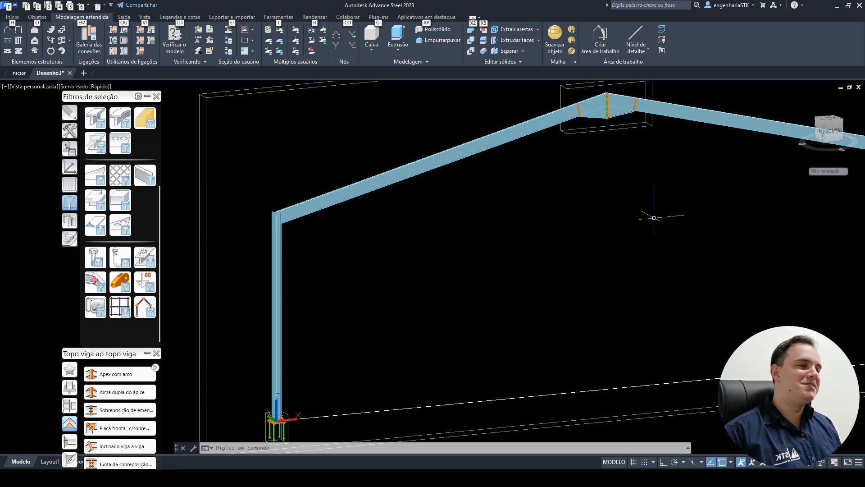
pyautogui.moveTo(653, 193); pyautogui.dragTo(641, 229, button='middle')
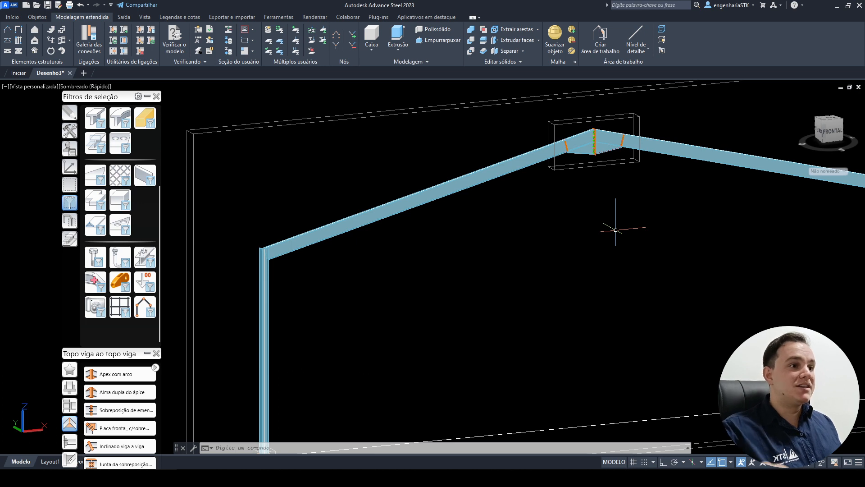
pyautogui.moveTo(388, 207); pyautogui.dragTo(443, 156, button='middle')
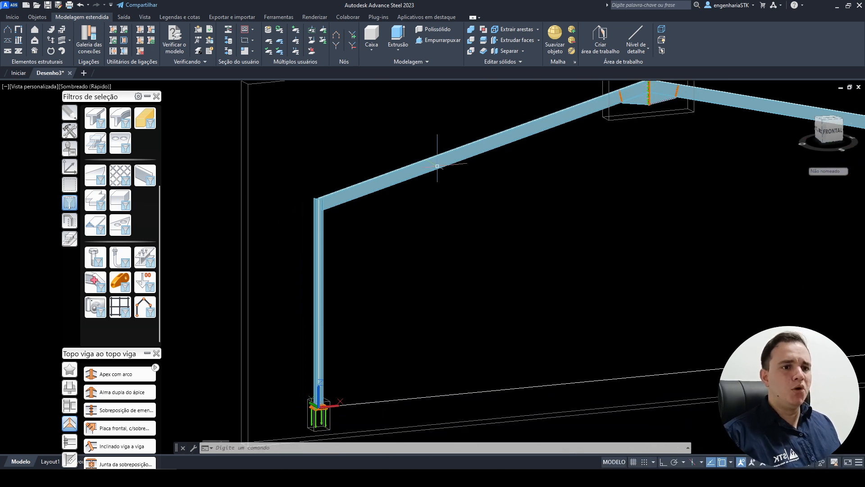
pyautogui.click(351, 195)
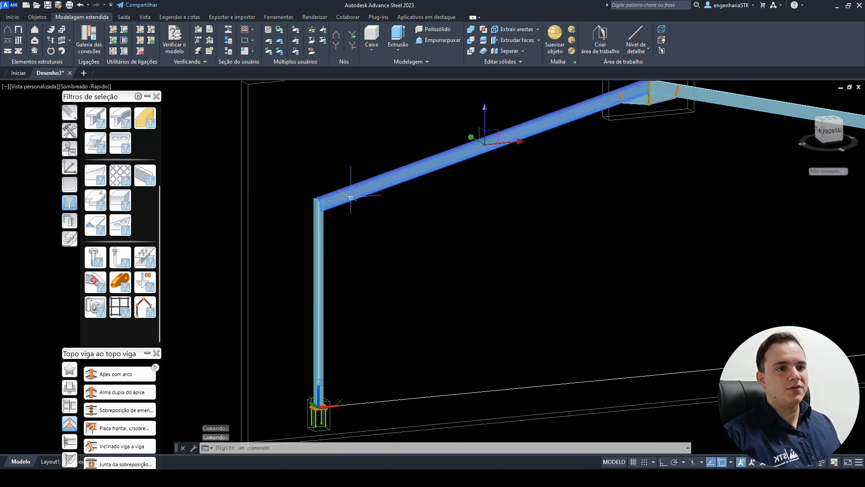
pyautogui.click(319, 247)
pyautogui.press('Escape')
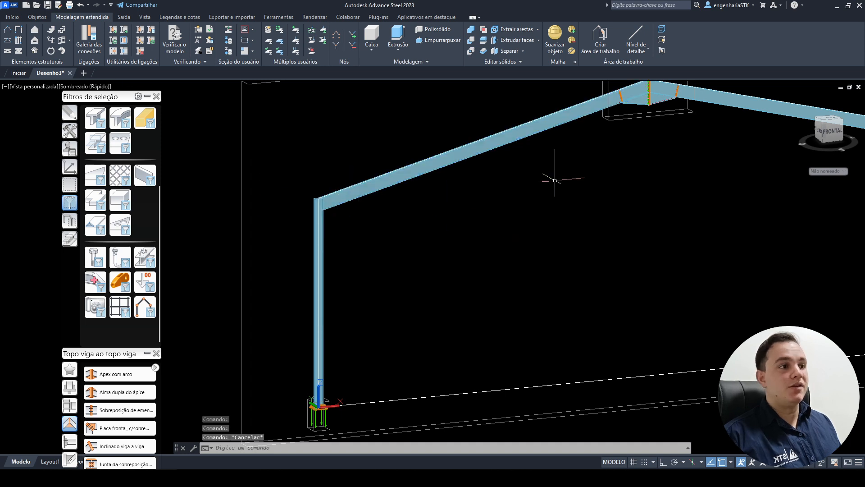
pyautogui.moveTo(555, 180); pyautogui.dragTo(536, 250, button='middle')
# Display the Coluna - Viga connections in the full-height connection gallery and read the frame knee joint descriptions.
pyautogui.click(147, 96)
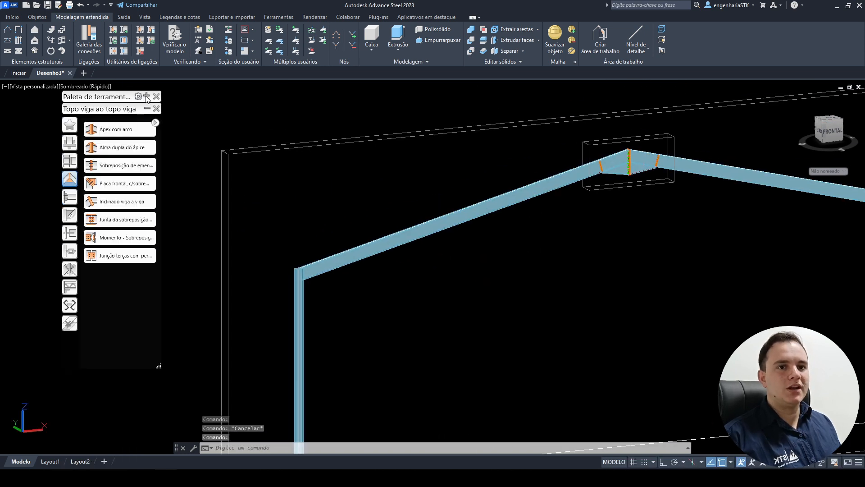
pyautogui.click(73, 199)
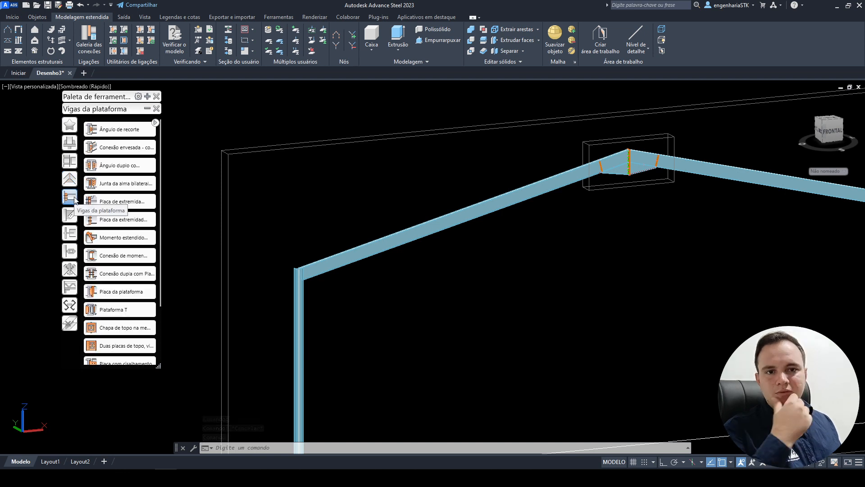
pyautogui.click(70, 160)
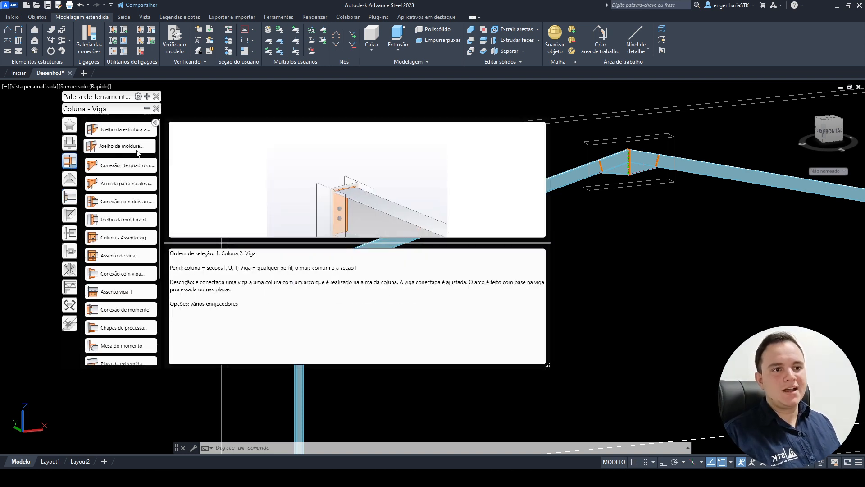
pyautogui.moveTo(133, 171)
pyautogui.moveTo(127, 132)
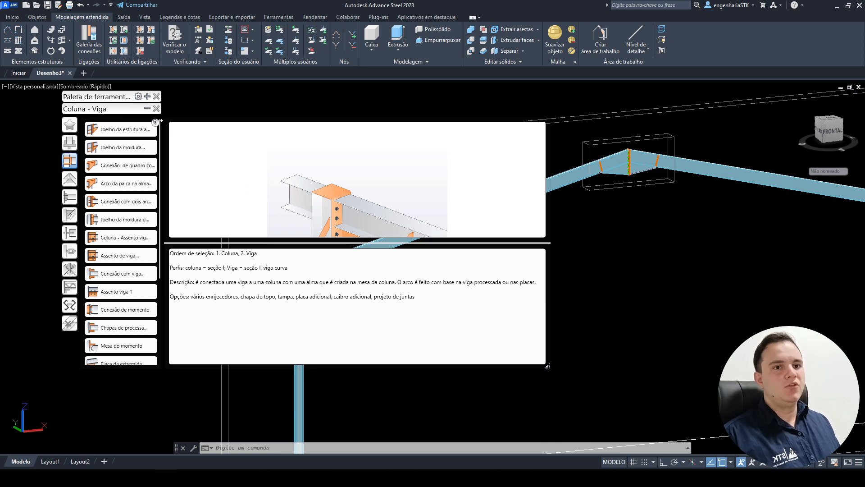
# Insert the Joelho da estrutura aparafusada, com alma connection, choosing the column first and the rafter second.
pyautogui.click(109, 131)
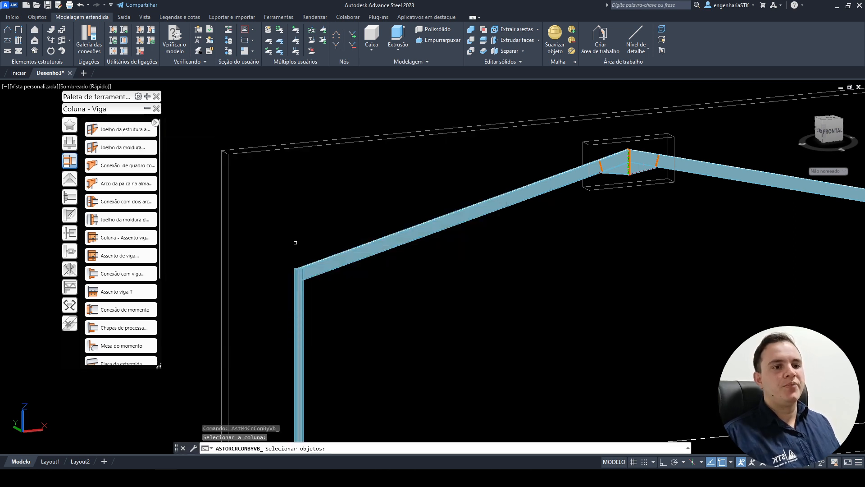
pyautogui.click(302, 310)
pyautogui.press('Return')
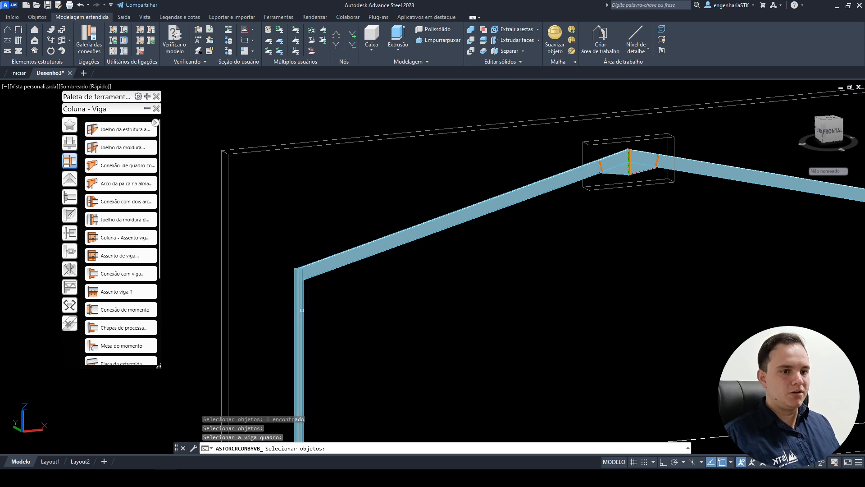
pyautogui.click(319, 268)
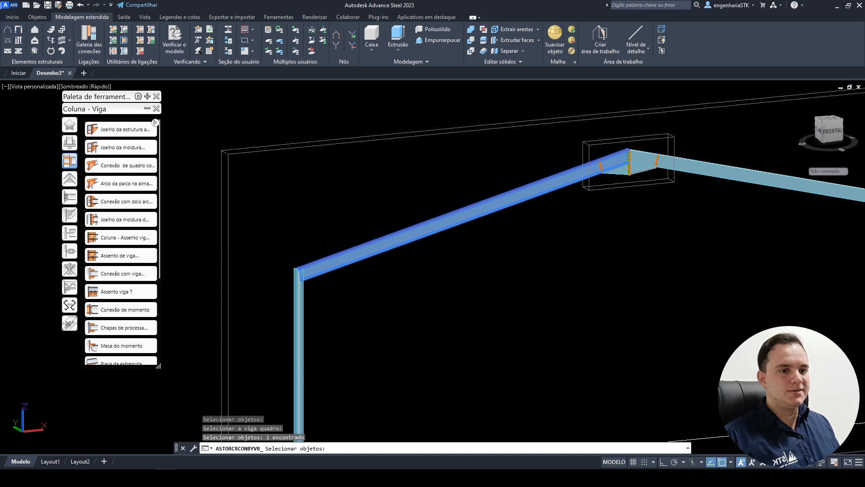
pyautogui.press('Return')
pyautogui.keyDown('shift'); pyautogui.moveTo(321, 262); pyautogui.dragTo(353, 292, button='middle'); pyautogui.keyUp('shift')
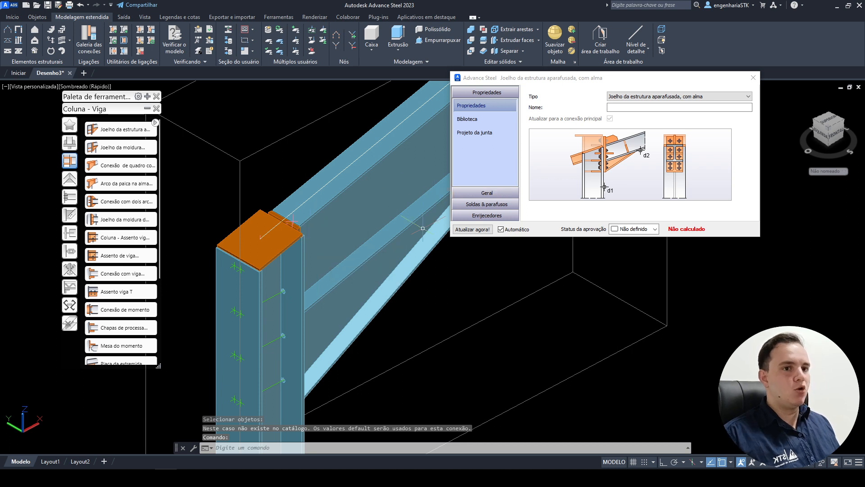
pyautogui.scroll(-2, 319, 251)
pyautogui.press('Escape')
pyautogui.scroll(3, 295, 276)
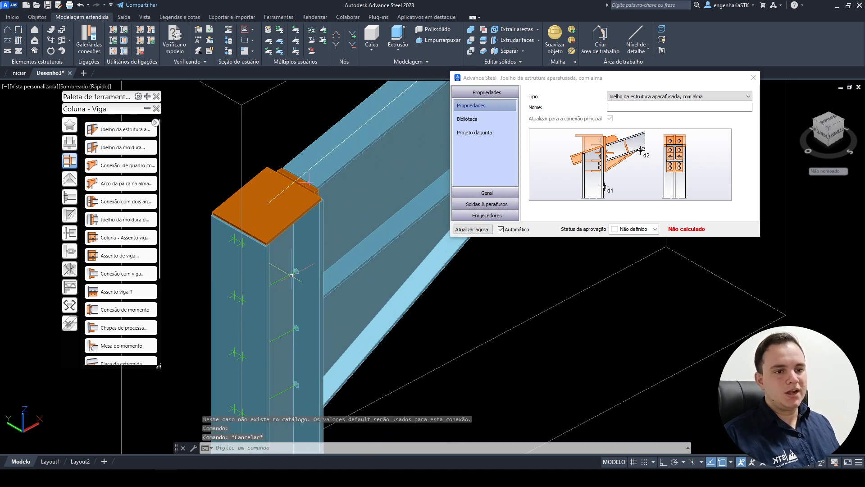
pyautogui.press('Escape')
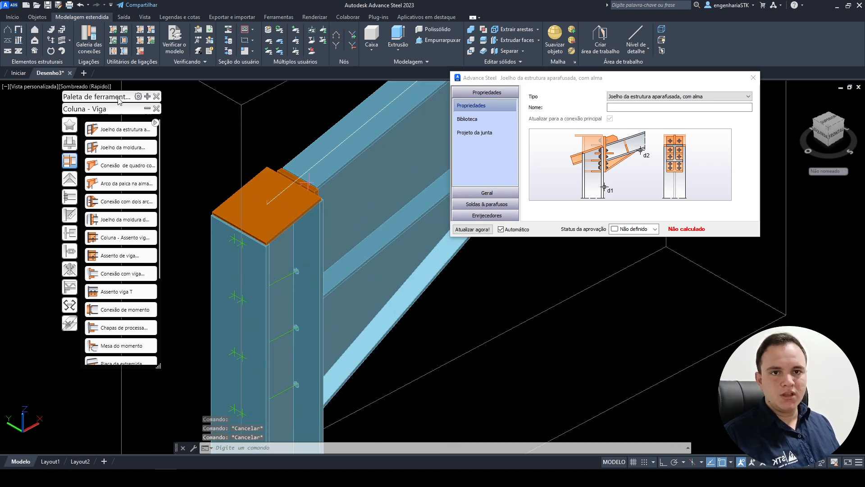
# Select all bolts in the model with the selection filter and set their display type to Sólido.
pyautogui.click(147, 108)
pyautogui.click(148, 97)
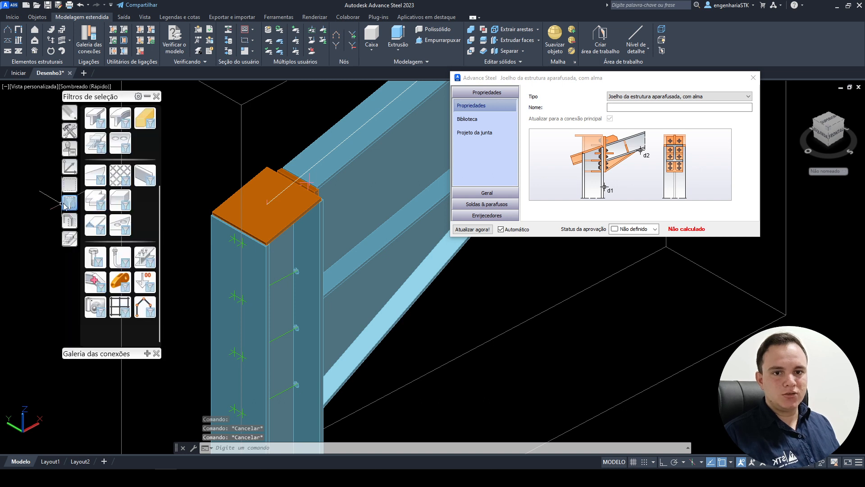
pyautogui.click(113, 256)
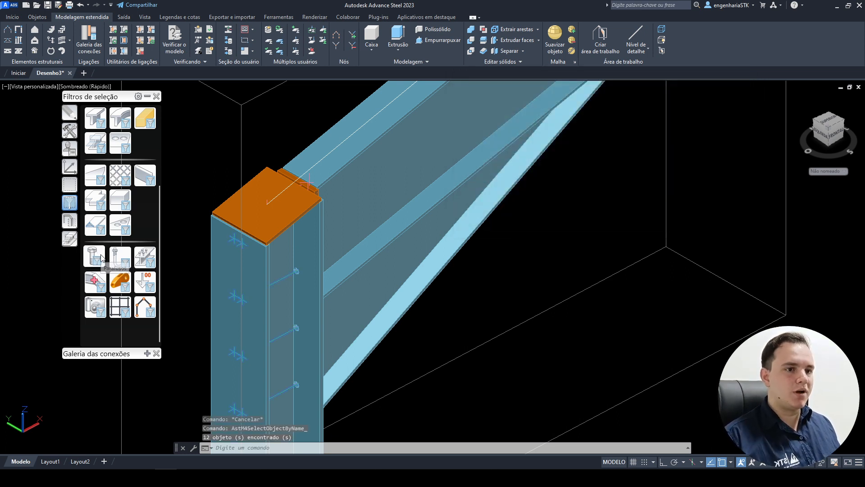
pyautogui.rightClick(293, 216)
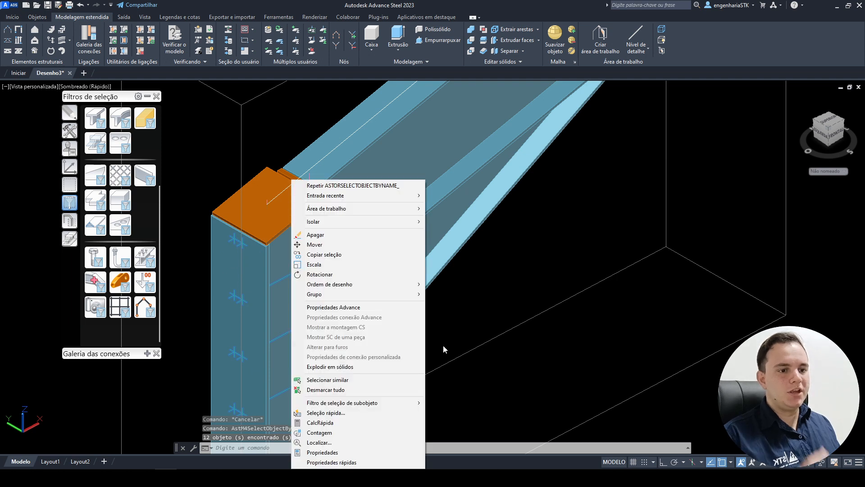
pyautogui.click(388, 307)
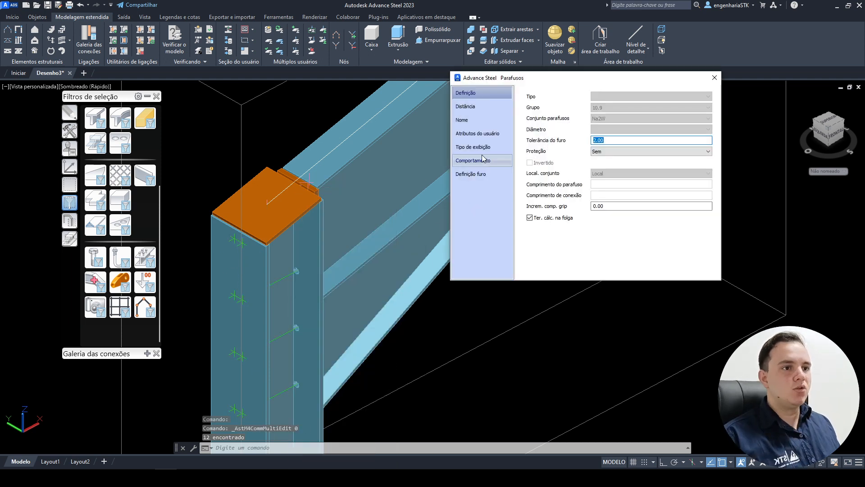
pyautogui.click(484, 148)
pyautogui.click(536, 166)
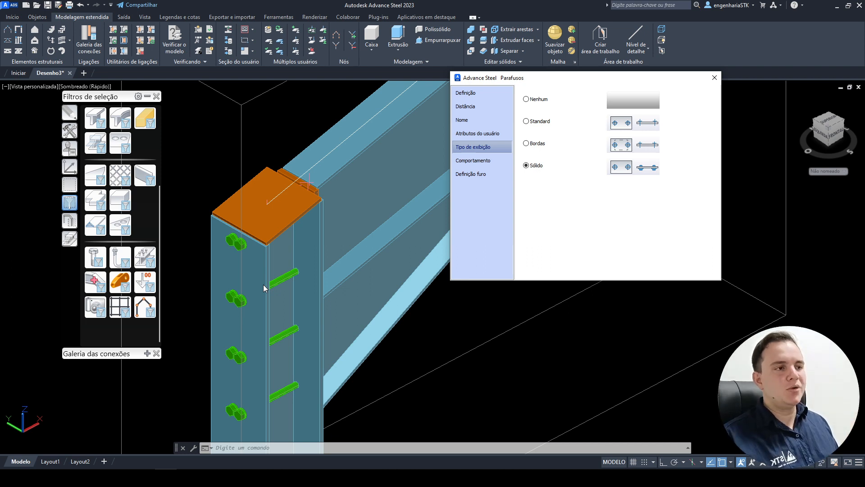
pyautogui.press('Escape')
# Select the connection box around the column-to-rafter knee and open its joint properties.
pyautogui.scroll(-4, 350, 318)
pyautogui.keyDown('shift'); pyautogui.moveTo(480, 328); pyautogui.dragTo(356, 311, button='middle'); pyautogui.keyUp('shift')
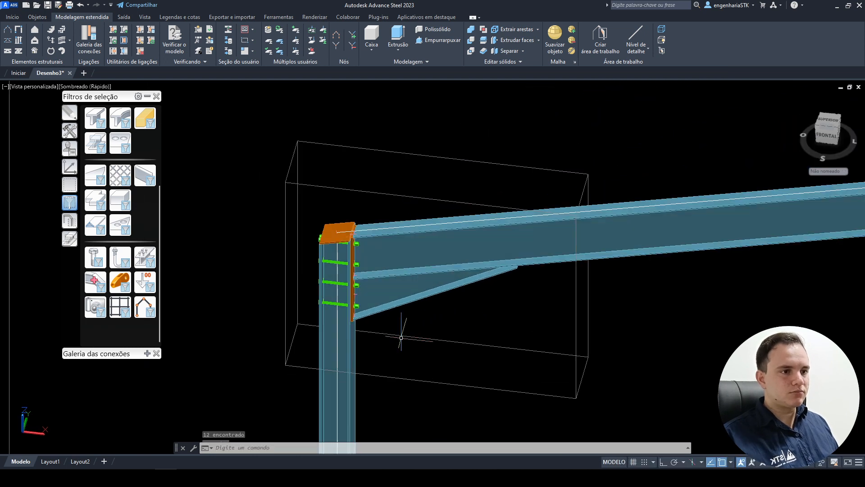
pyautogui.keyDown('shift'); pyautogui.moveTo(560, 325); pyautogui.dragTo(575, 321, button='middle'); pyautogui.keyUp('shift')
pyautogui.click(575, 322)
pyautogui.click(552, 312)
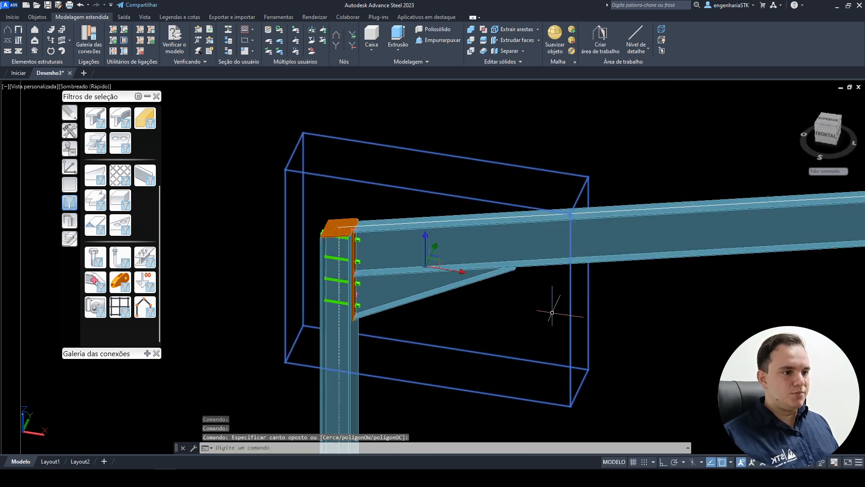
pyautogui.rightClick(552, 313)
pyautogui.click(616, 166)
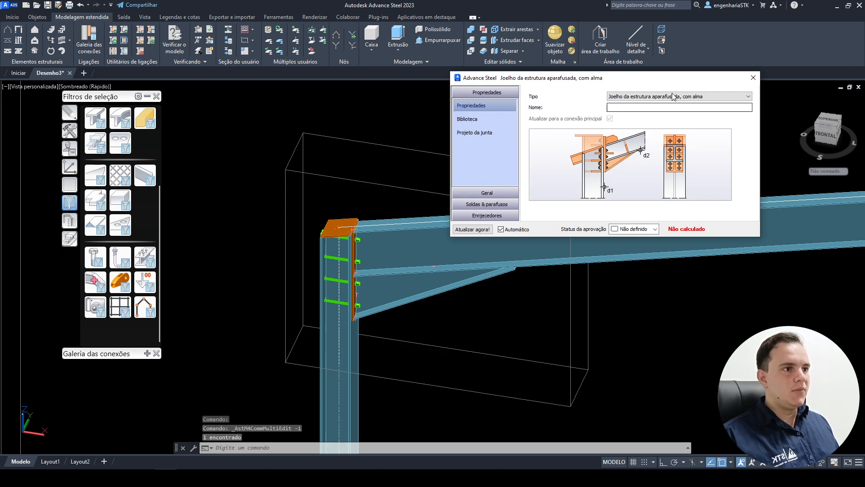
# Examine the knee joint's type, name, Biblioteca and Projeto da junta settings, ending on the Alma - Caibro settings under Geral.
pyautogui.click(653, 97)
pyautogui.click(630, 105)
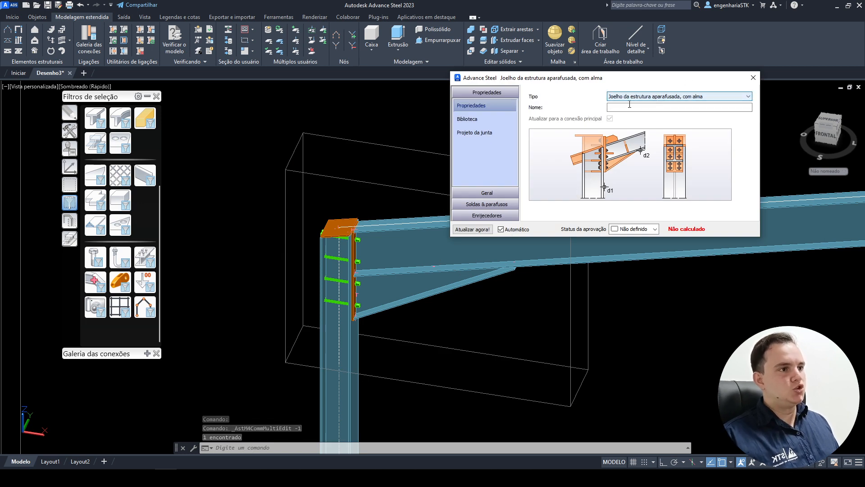
pyautogui.click(628, 106)
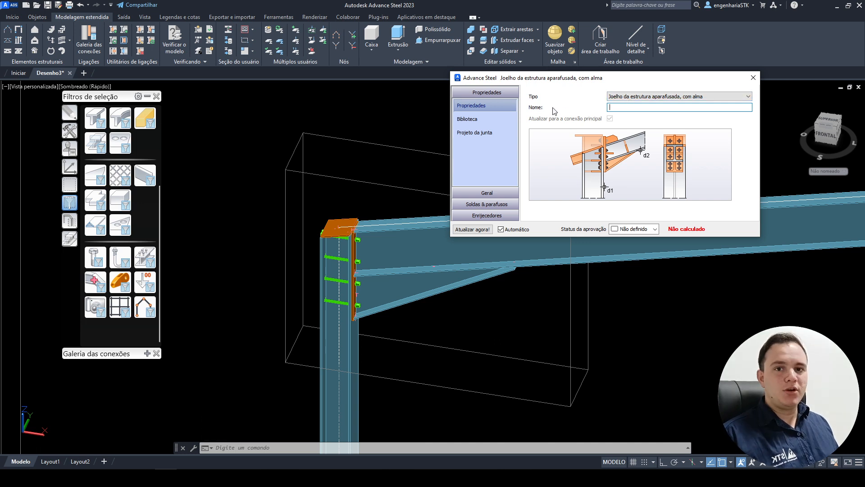
pyautogui.click(511, 128)
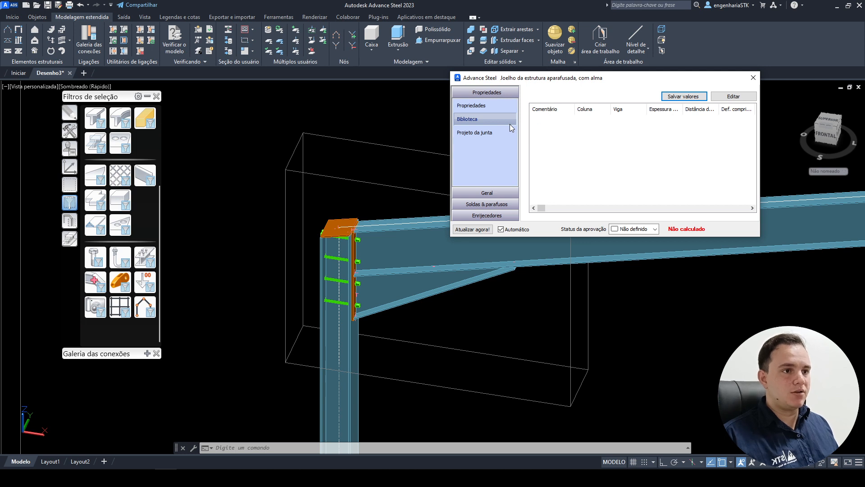
pyautogui.click(499, 132)
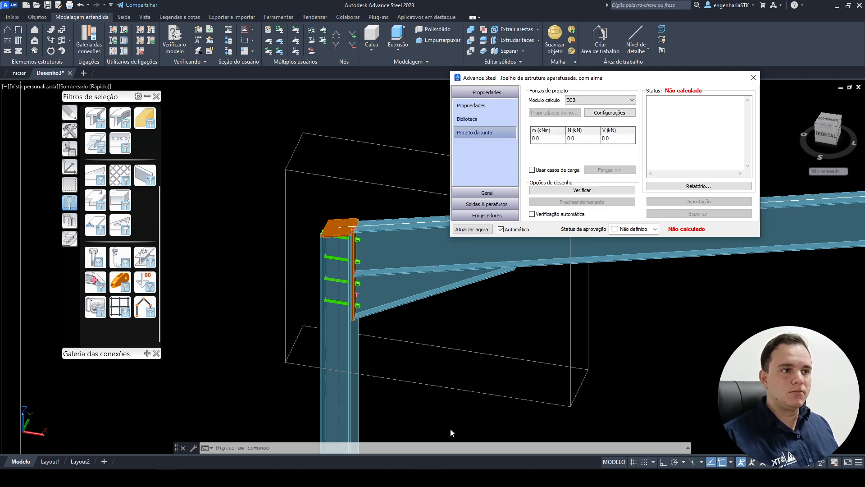
pyautogui.click(494, 195)
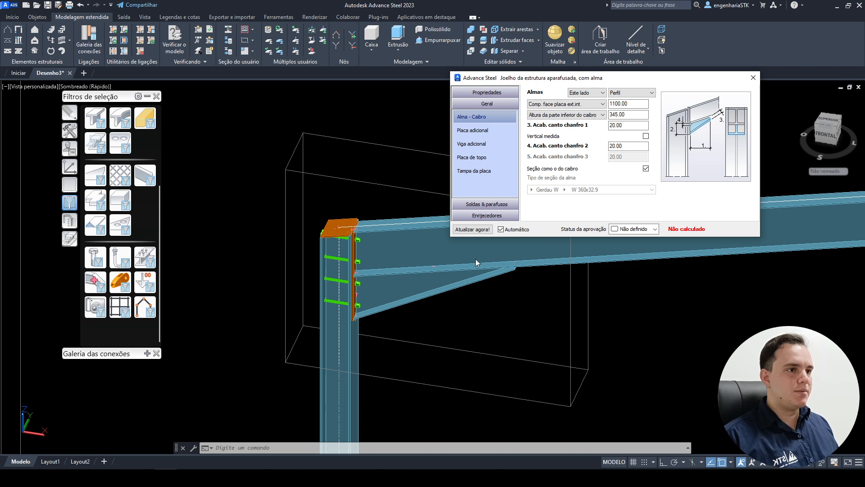
# Try the knee joint with its haunch type set to Nenhum and restore it to Perfil.
pyautogui.scroll(2, 424, 279)
pyautogui.keyDown('shift'); pyautogui.moveTo(424, 279); pyautogui.dragTo(446, 150, button='middle'); pyautogui.keyUp('shift')
pyautogui.click(621, 92)
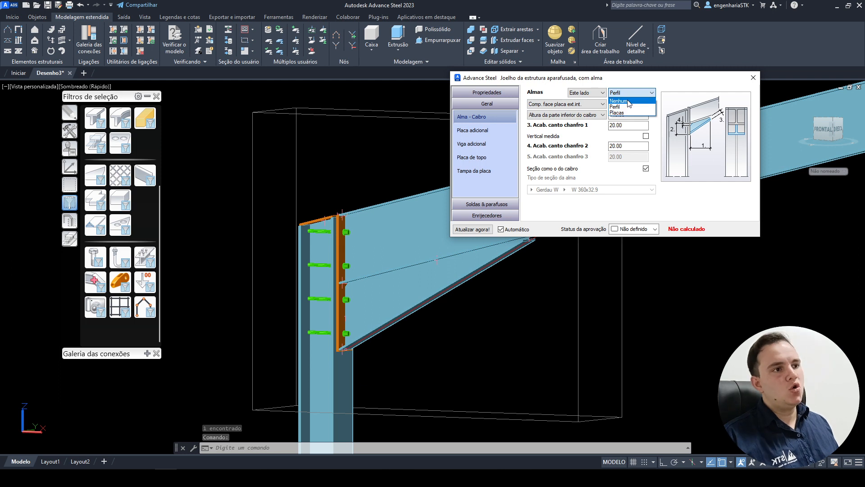
pyautogui.click(618, 101)
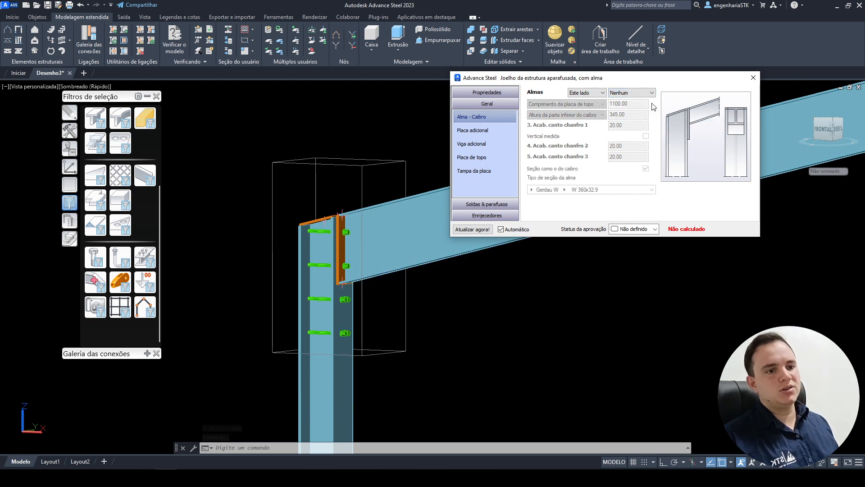
pyautogui.click(622, 94)
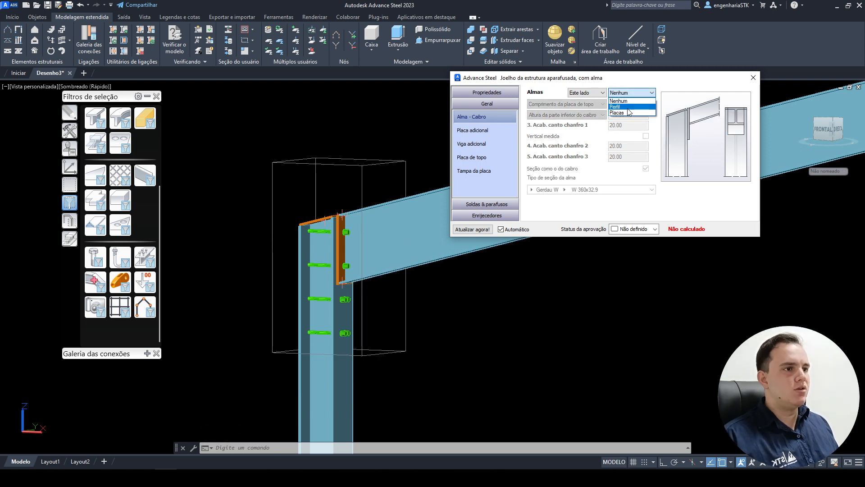
pyautogui.click(631, 105)
pyautogui.moveTo(632, 106); pyautogui.dragTo(610, 105)
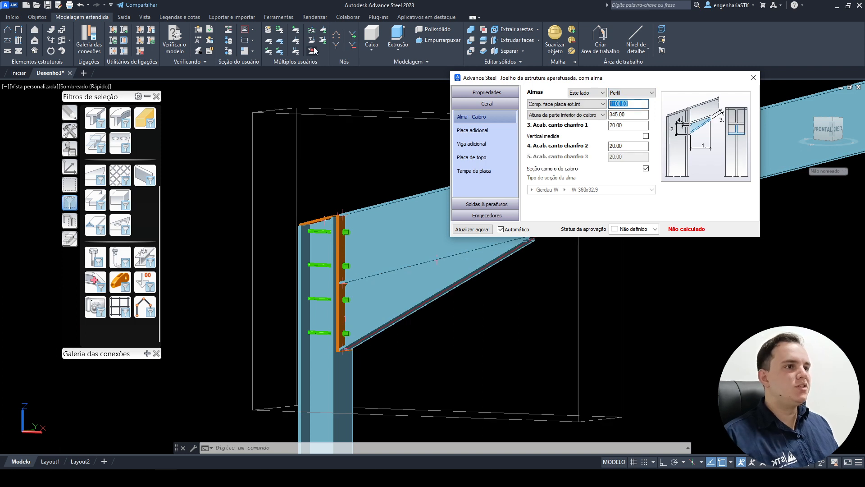
pyautogui.click(506, 308)
pyautogui.moveTo(474, 276); pyautogui.dragTo(427, 293, button='middle')
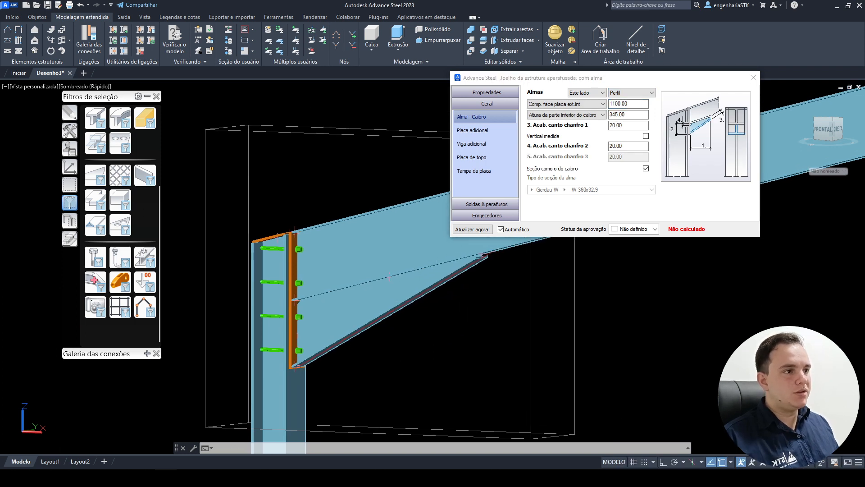
# Try measuring the haunch length by Comprimento da mesa da coluna and Comprimento do eixo da coluna, and restore Comp. face placa ext.int.
pyautogui.click(592, 105)
pyautogui.click(595, 118)
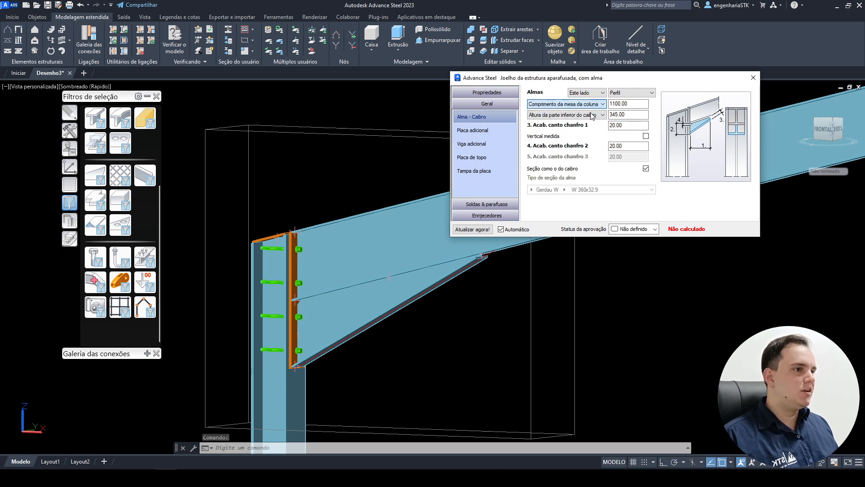
pyautogui.click(593, 105)
pyautogui.click(590, 123)
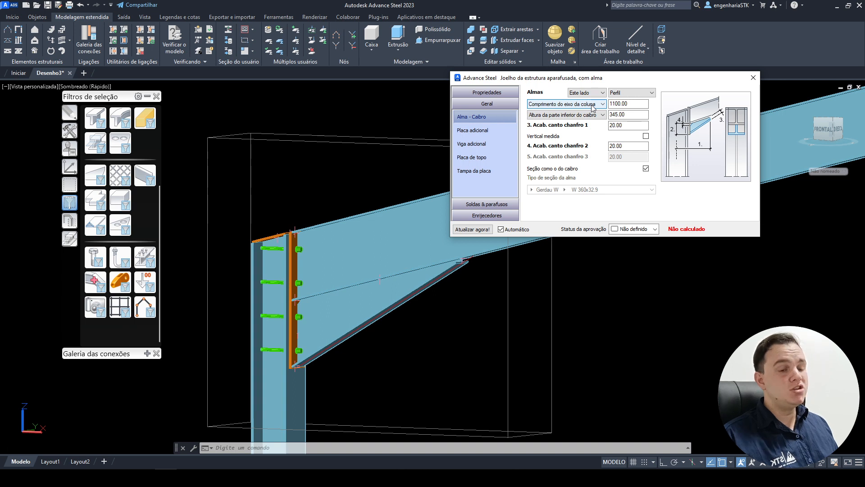
pyautogui.click(592, 105)
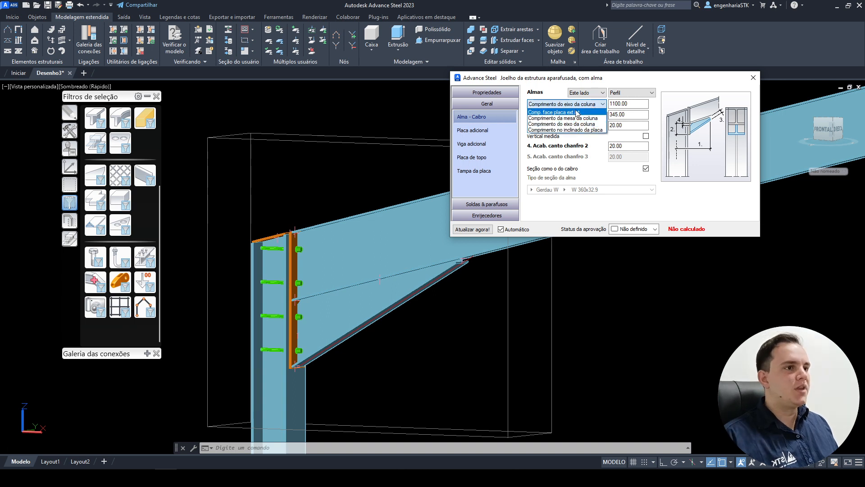
pyautogui.click(582, 112)
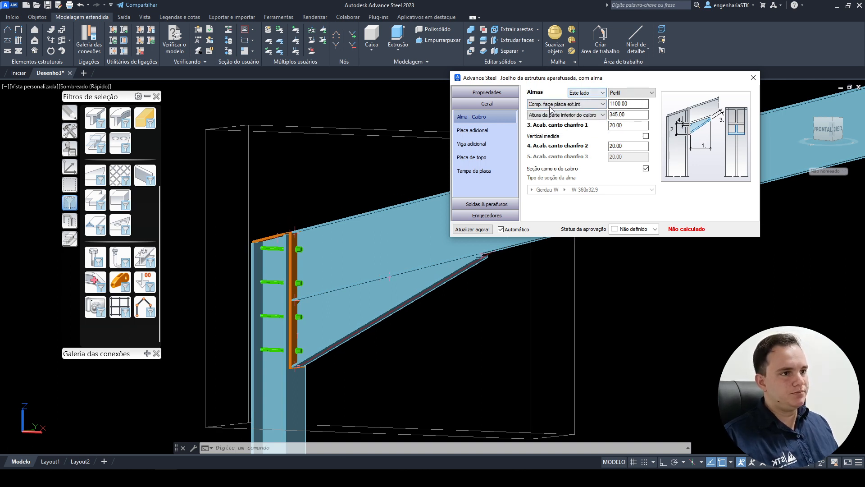
# Set the haunch's length reference to Comprimento no inclinado da placa and its Altura da parte inferior do caibro to 350.
pyautogui.click(592, 104)
pyautogui.click(561, 132)
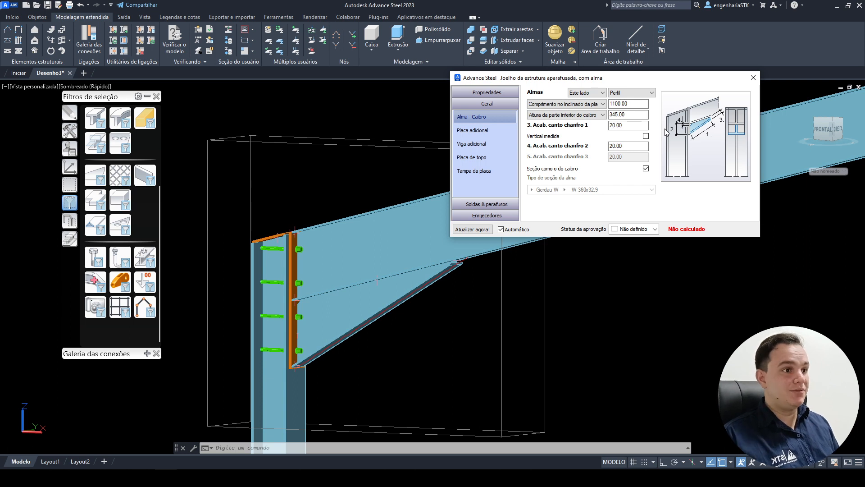
pyautogui.doubleClick(629, 115)
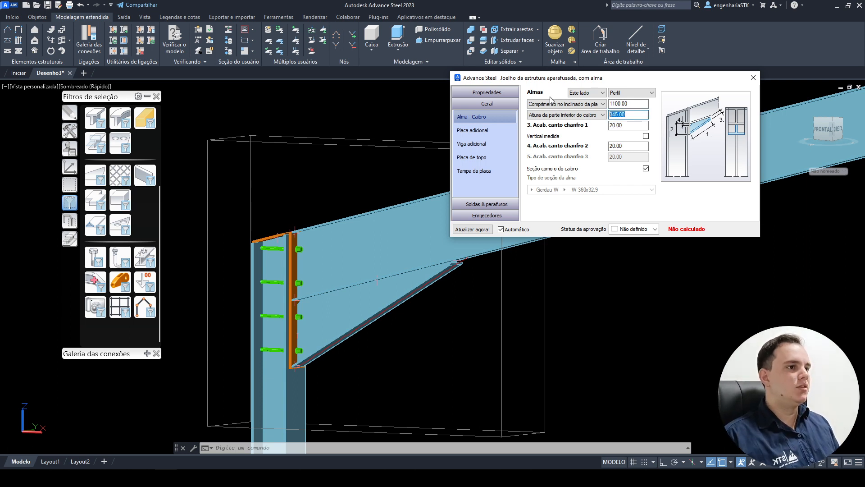
pyautogui.write('350')
pyautogui.press('Return')
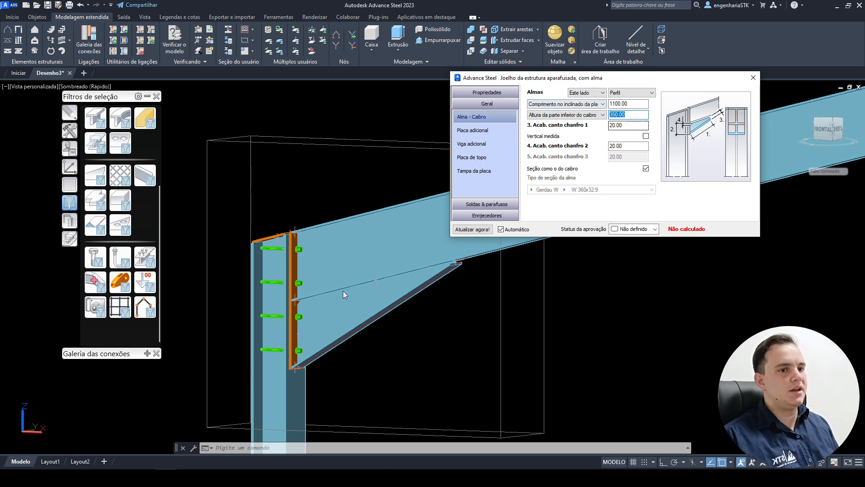
# Set the haunch's Acab. canto chanfro 1 to 30 and inspect the corner at the end plate.
pyautogui.scroll(6, 311, 301)
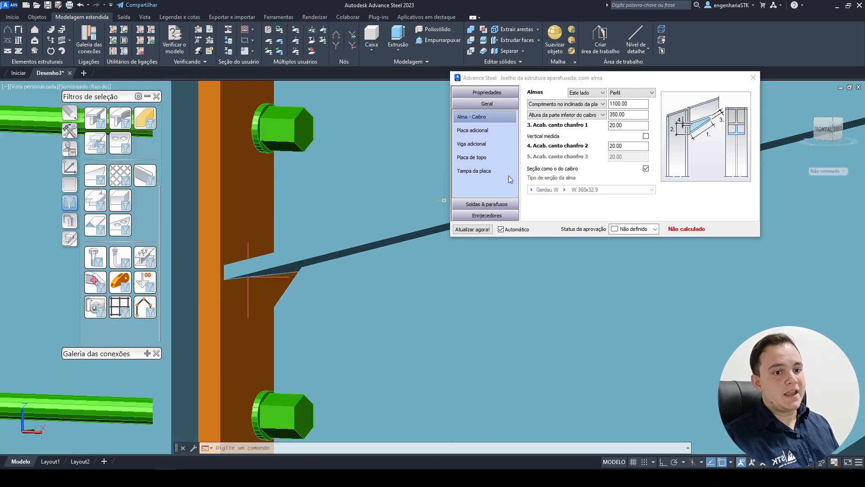
pyautogui.click(617, 124)
pyautogui.write('30')
pyautogui.press('Return')
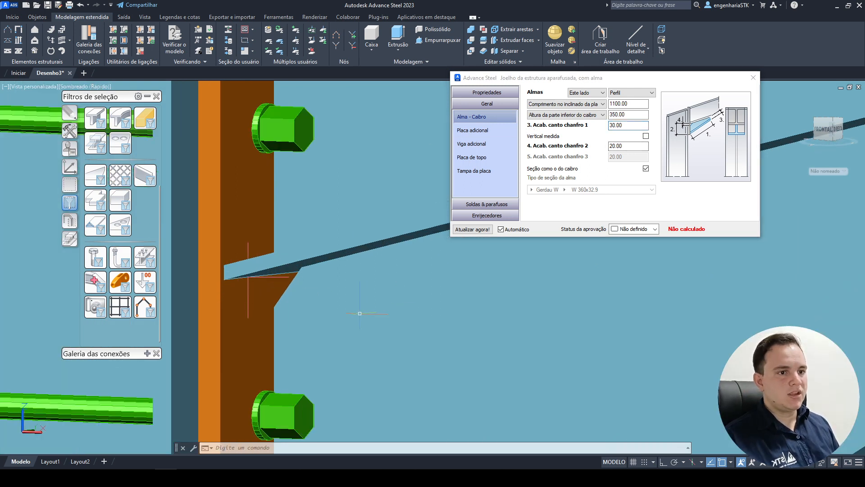
pyautogui.scroll(-7, 365, 312)
pyautogui.moveTo(479, 296); pyautogui.dragTo(451, 320, button='middle')
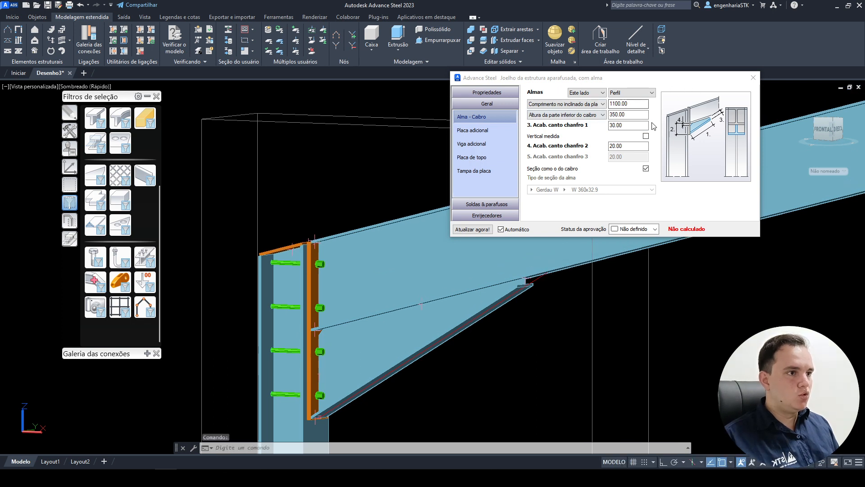
# Try Acab. canto chanfro 1 at 0 on the haunch's rafter end and restore it to 30.
pyautogui.scroll(6, 570, 291)
pyautogui.scroll(1, 496, 310)
pyautogui.click(629, 125)
pyautogui.write('0')
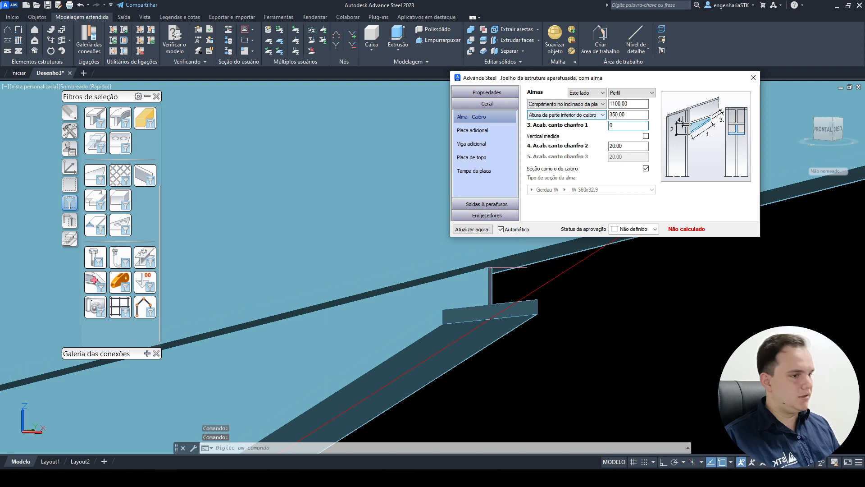
pyautogui.press('Return')
pyautogui.write('3')
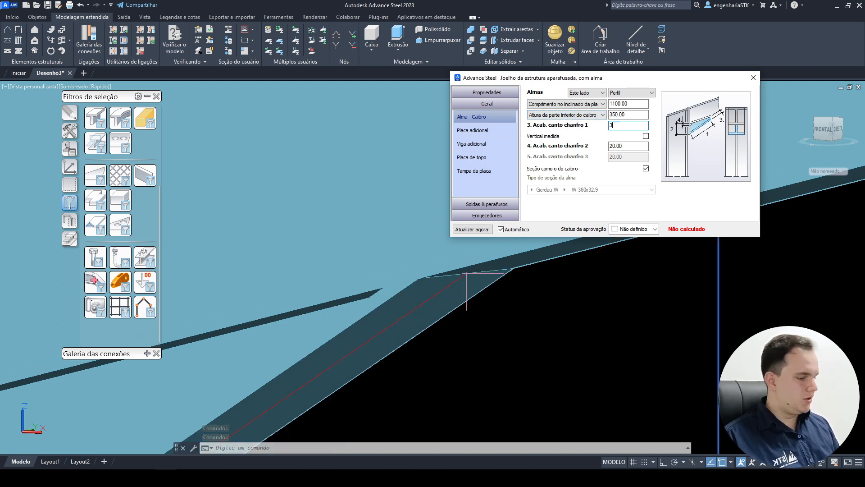
pyautogui.write('0')
pyautogui.press('Return')
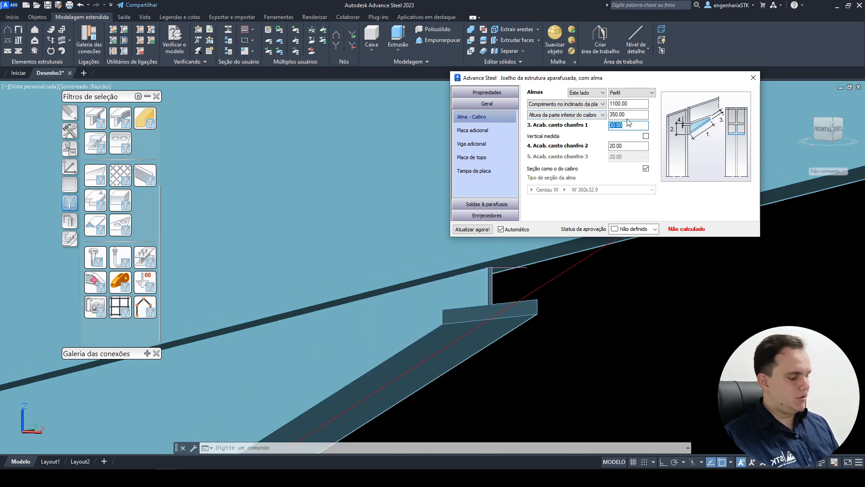
# Try Acab. canto chanfro 1 at 20 and settle the haunch's end finish at 10.
pyautogui.write('20')
pyautogui.press('Return')
pyautogui.write('1')
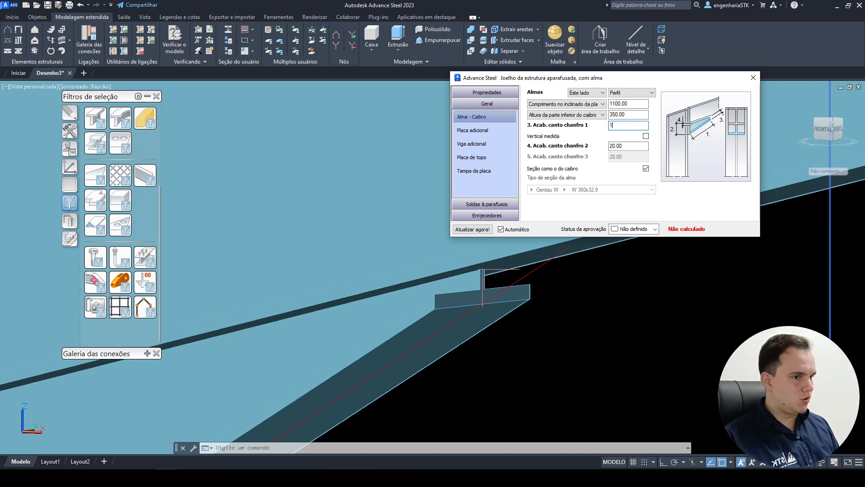
pyautogui.write('0')
pyautogui.press('Return')
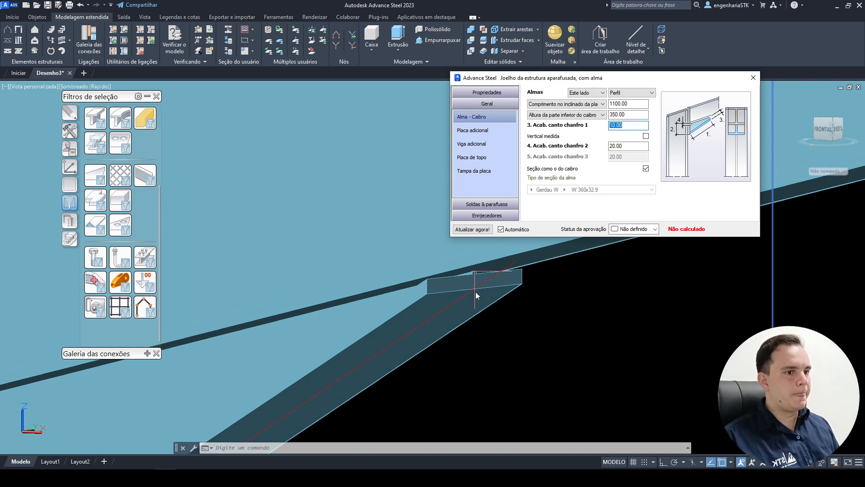
# Examine the haunch end under the rafter and the knee joint within the whole portal frame, and clear the selection.
pyautogui.keyDown('shift'); pyautogui.moveTo(476, 288); pyautogui.dragTo(526, 283, button='middle'); pyautogui.keyUp('shift')
pyautogui.scroll(-5, 521, 291)
pyautogui.scroll(-6, 520, 292)
pyautogui.scroll(-4, 554, 294)
pyautogui.moveTo(412, 324); pyautogui.dragTo(466, 287, button='middle')
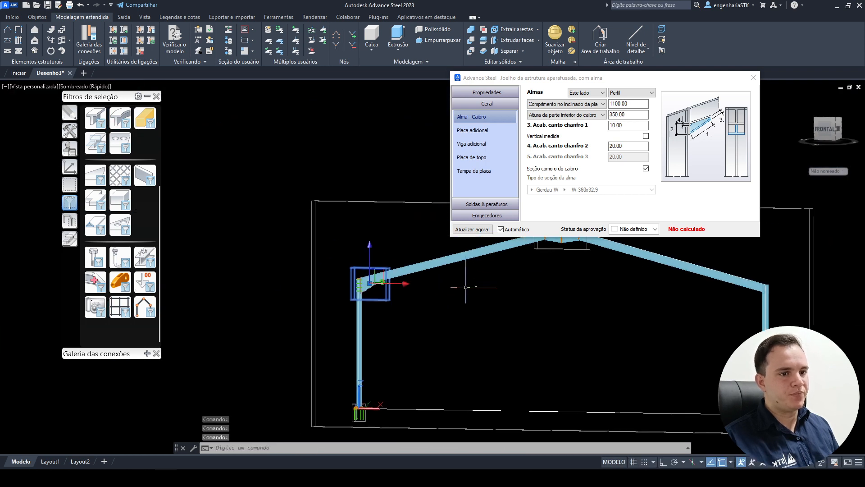
pyautogui.scroll(6, 384, 286)
pyautogui.scroll(5, 342, 275)
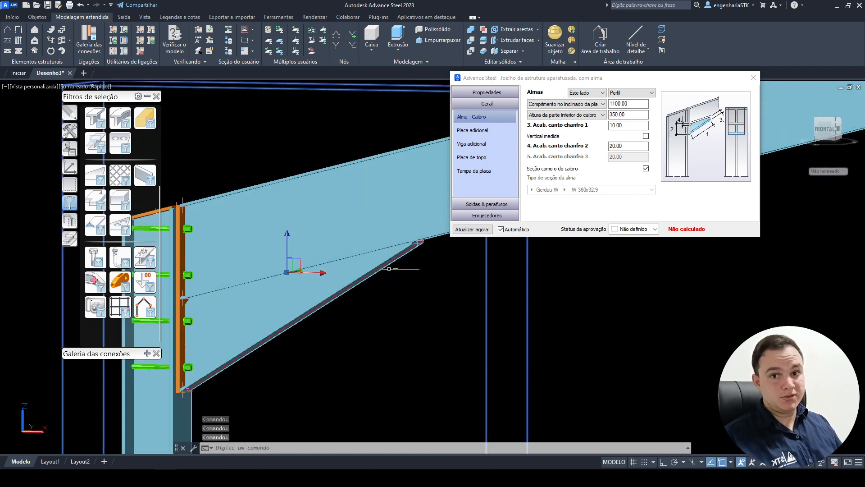
pyautogui.press('Escape')
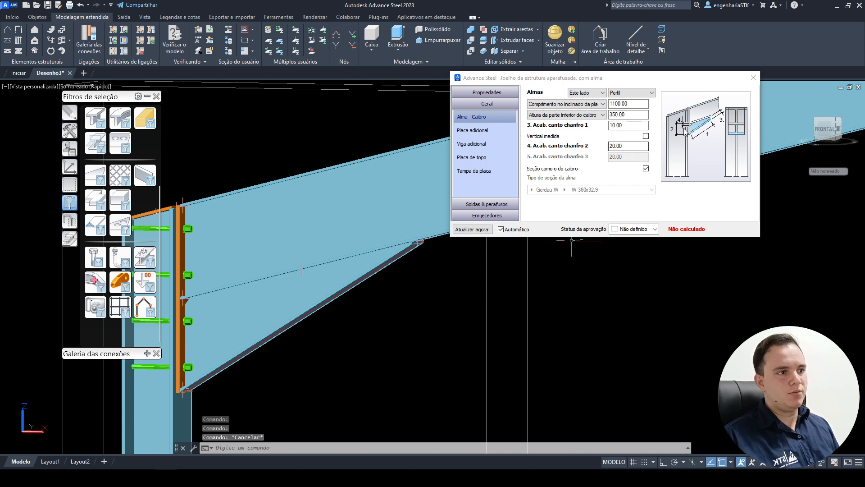
# Try Acab. canto chanfro 2 at 50 for the haunch corner at the end plate and restore it to 20.
pyautogui.doubleClick(635, 147)
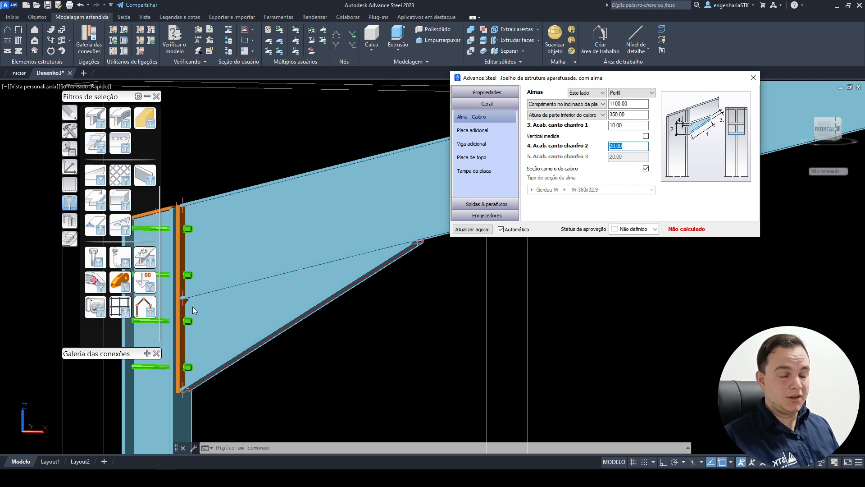
pyautogui.write('50')
pyautogui.press('Return')
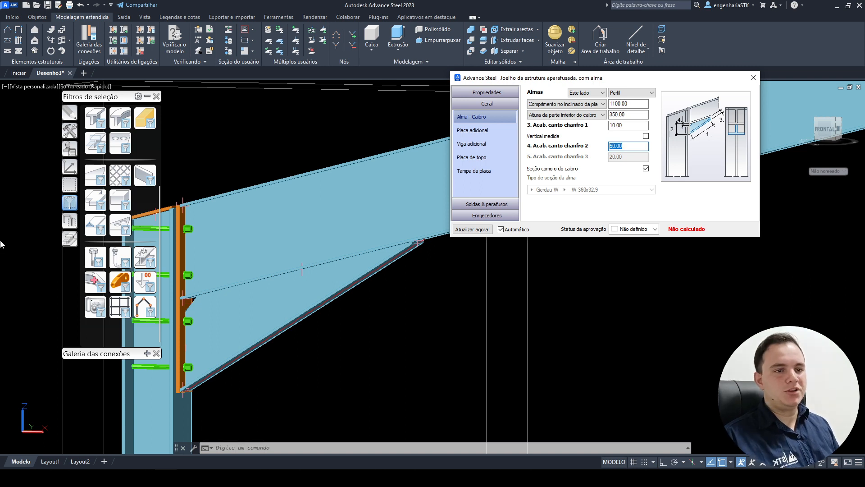
pyautogui.write('20')
pyautogui.press('Return')
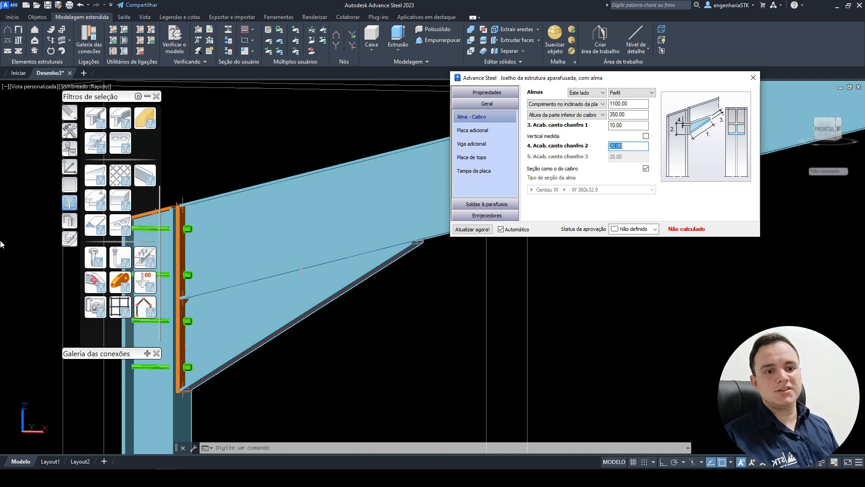
# Inspect the haunch's chamfered corner at the end plate, try Acab. canto chanfro 2 at 0 and restore it to 20.
pyautogui.moveTo(215, 321); pyautogui.dragTo(222, 322, button='middle')
pyautogui.scroll(7, 270, 288)
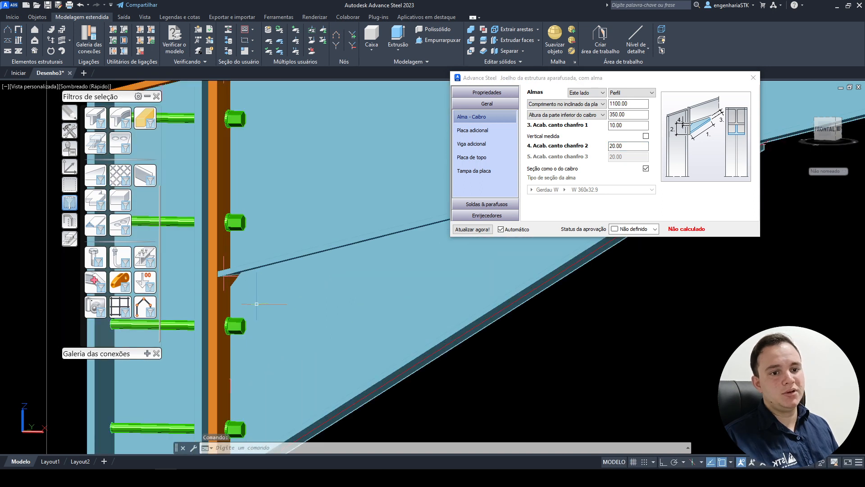
pyautogui.scroll(4, 327, 284)
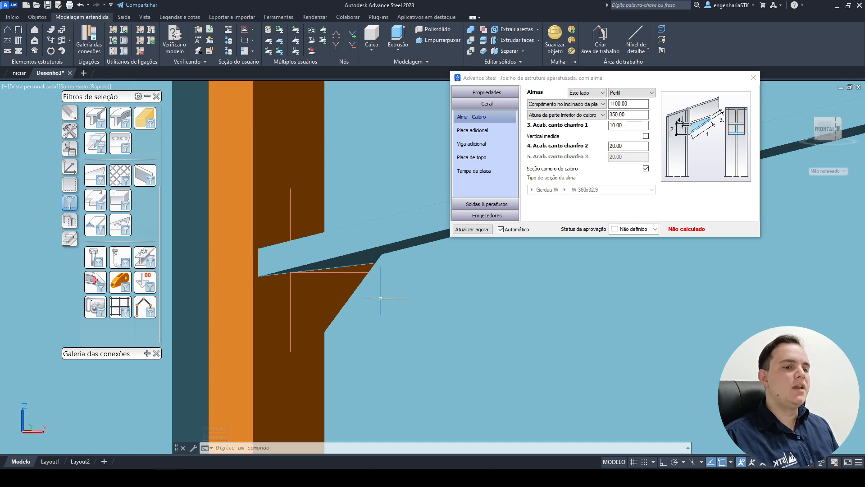
pyautogui.doubleClick(620, 146)
pyautogui.write('0')
pyautogui.press('Return')
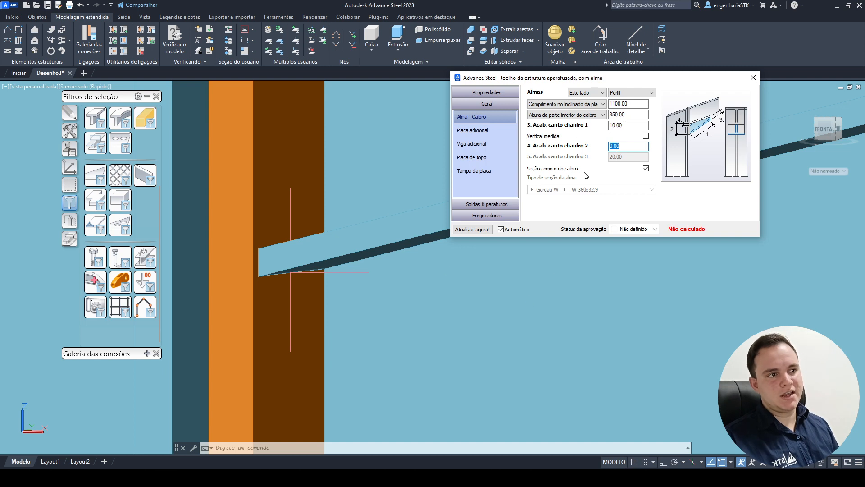
pyautogui.write('20')
pyautogui.press('Return')
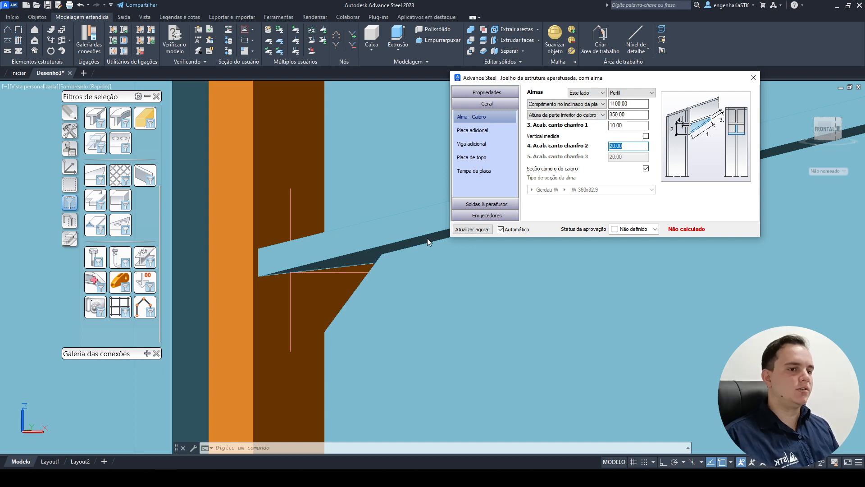
# Try the additional plates under the haunch (Placa adicional sob a alma) and at its end (Placa adicional na ext. da alma), and disable both.
pyautogui.scroll(-8, 428, 242)
pyautogui.moveTo(520, 261); pyautogui.dragTo(462, 315, button='middle')
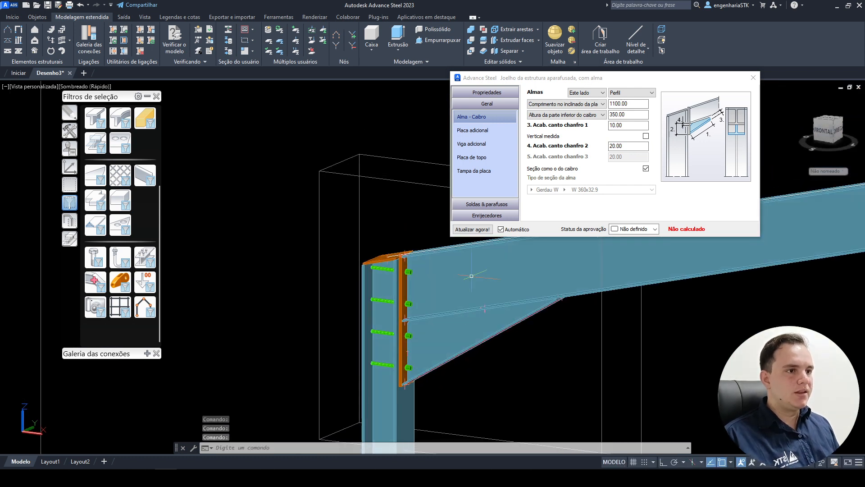
pyautogui.click(499, 130)
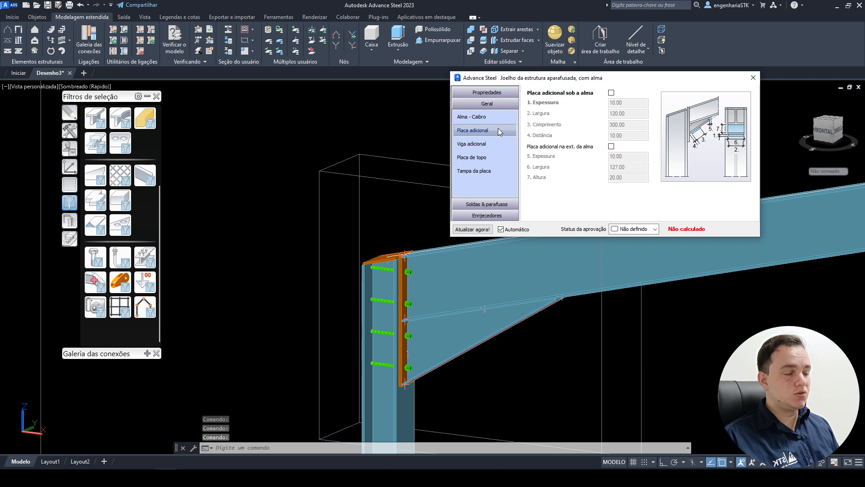
pyautogui.click(611, 93)
pyautogui.click(611, 92)
pyautogui.click(612, 147)
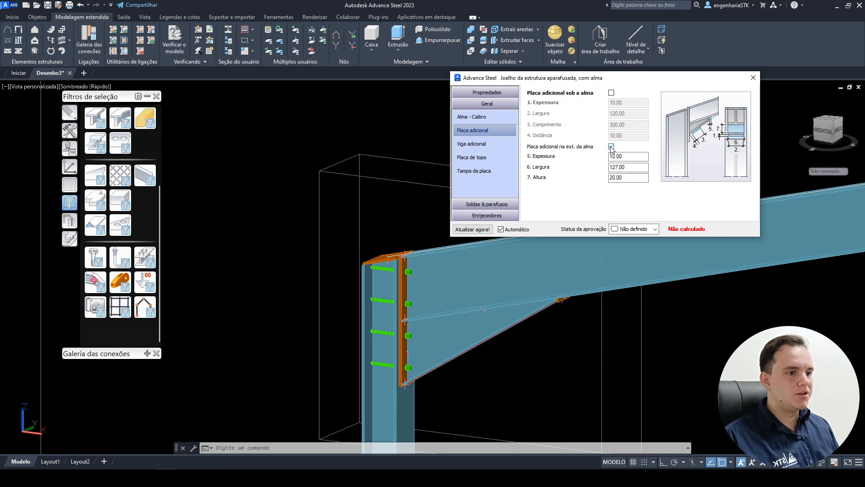
pyautogui.click(611, 147)
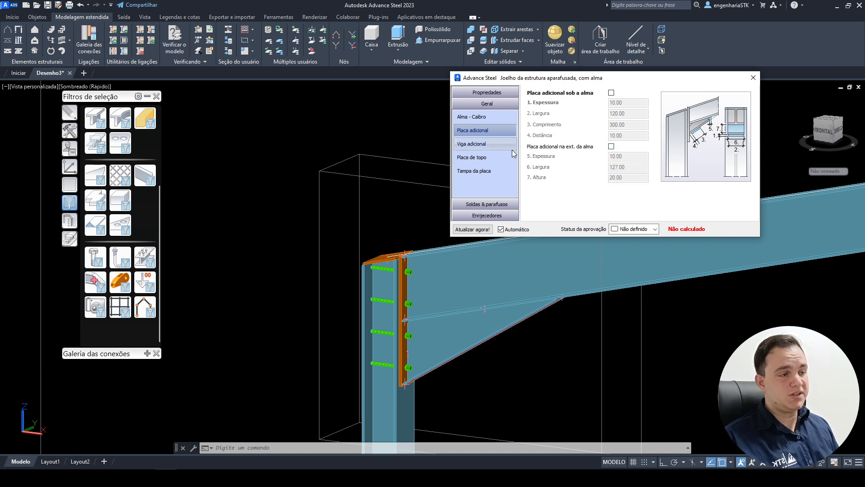
# Try the knee joint with the Viga adicional on the column's outer side and disable it.
pyautogui.click(513, 145)
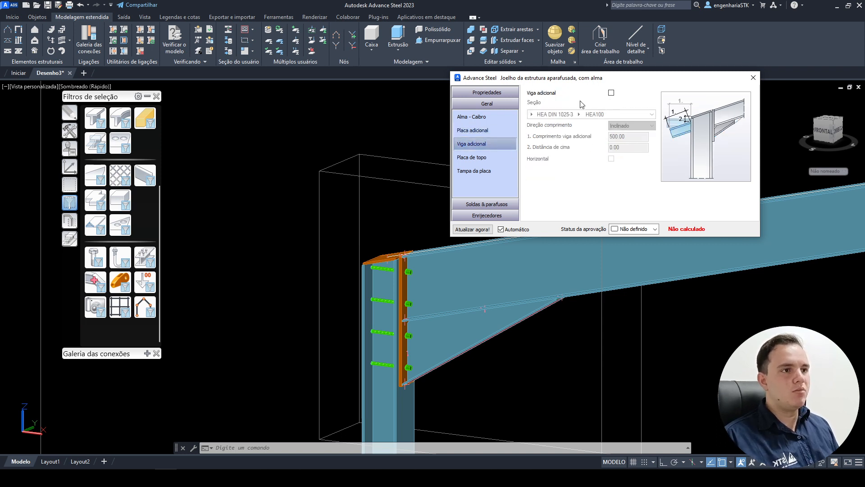
pyautogui.click(611, 92)
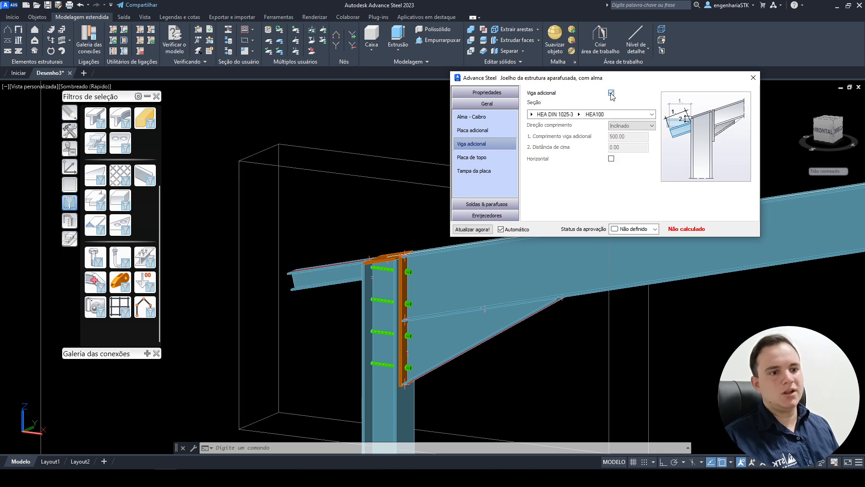
pyautogui.click(612, 93)
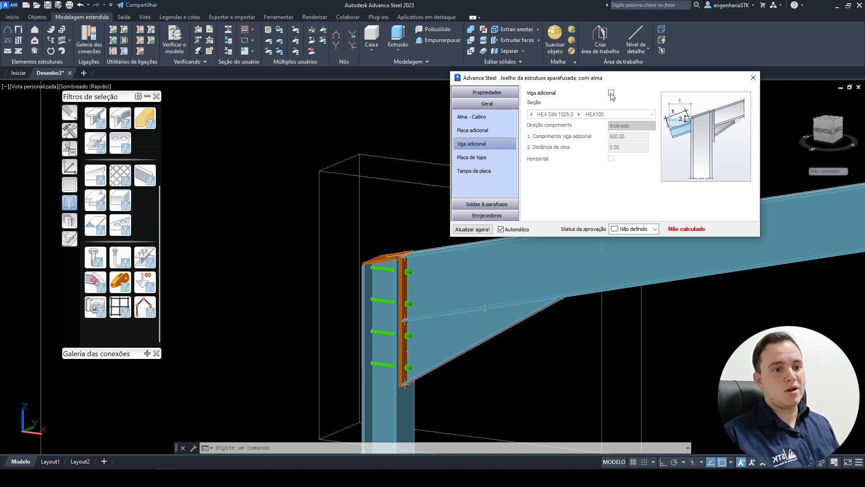
# Set the thickness (Espessura) of the knee joint's end plate (Placa de topo) to 15.88.
pyautogui.click(475, 157)
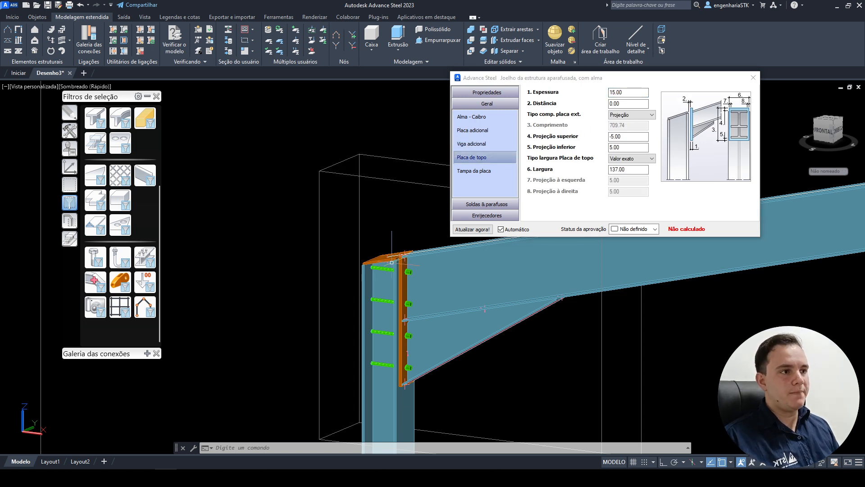
pyautogui.scroll(5, 399, 269)
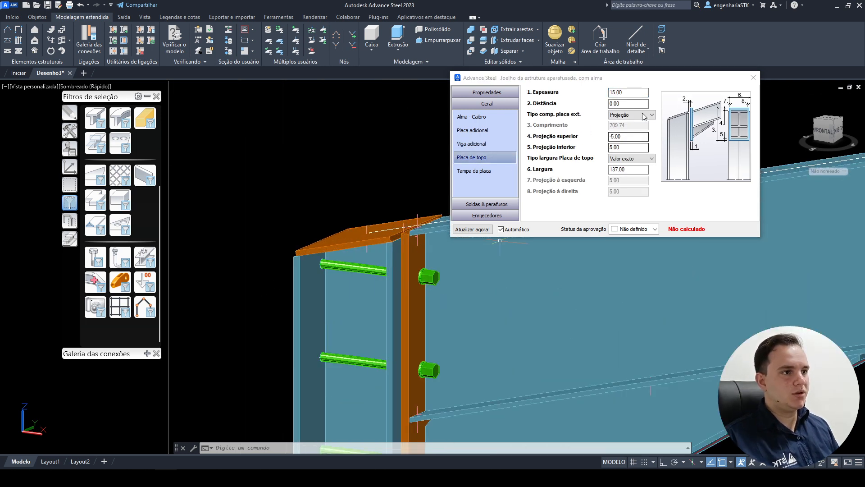
pyautogui.moveTo(646, 94); pyautogui.dragTo(607, 92)
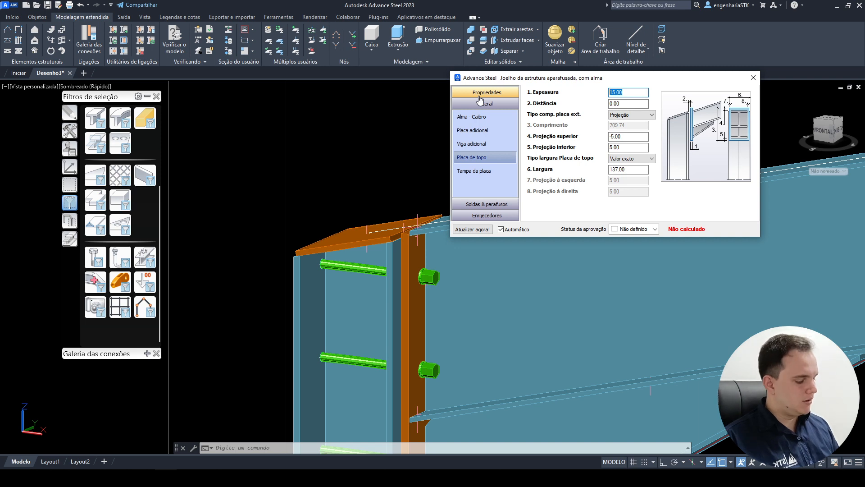
pyautogui.write('15')
pyautogui.press('Return')
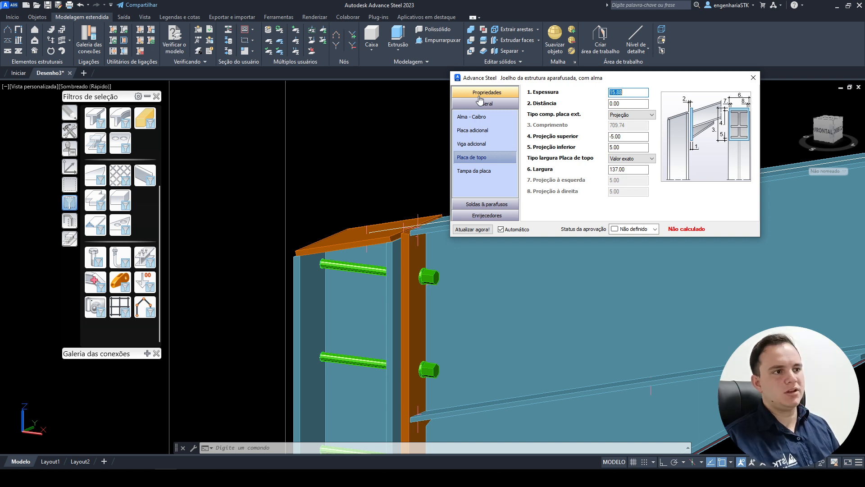
# Try the end plate's Distância at 10 and restore it to 0.
pyautogui.click(628, 104)
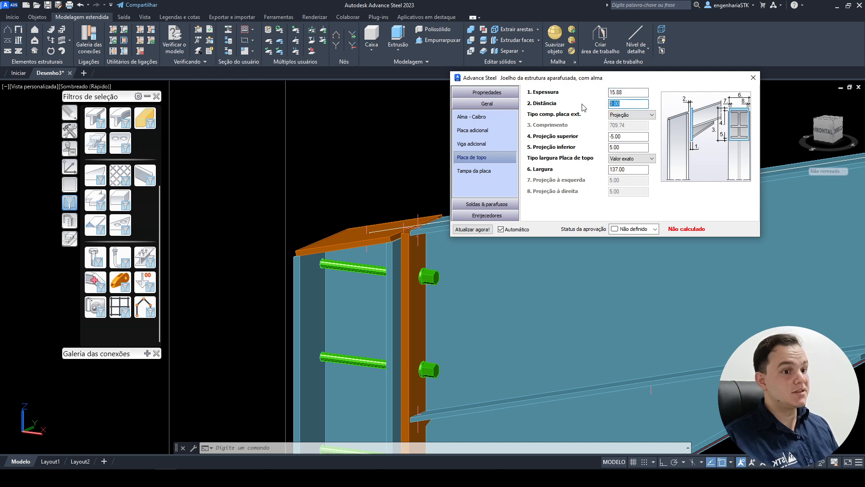
pyautogui.write('10')
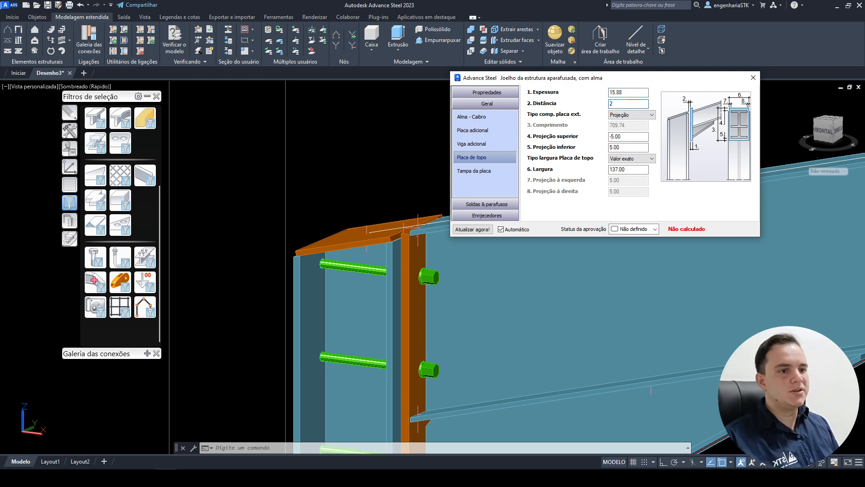
pyautogui.press('Return')
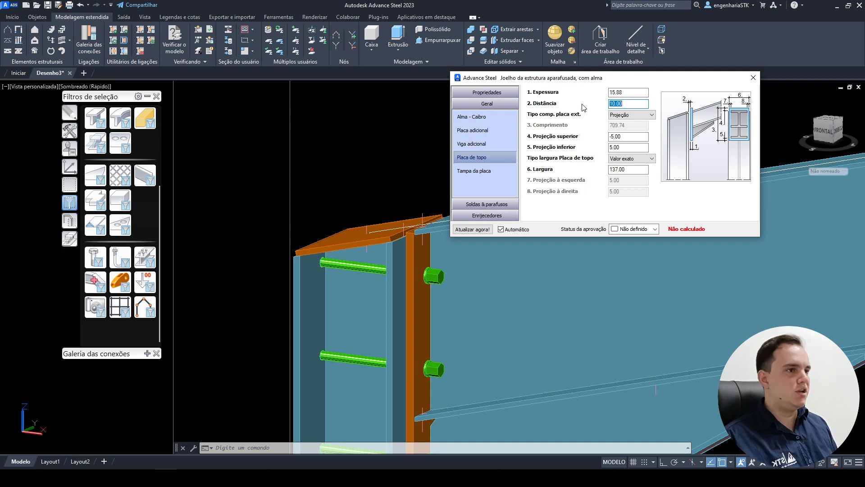
pyautogui.write('0')
pyautogui.press('Return')
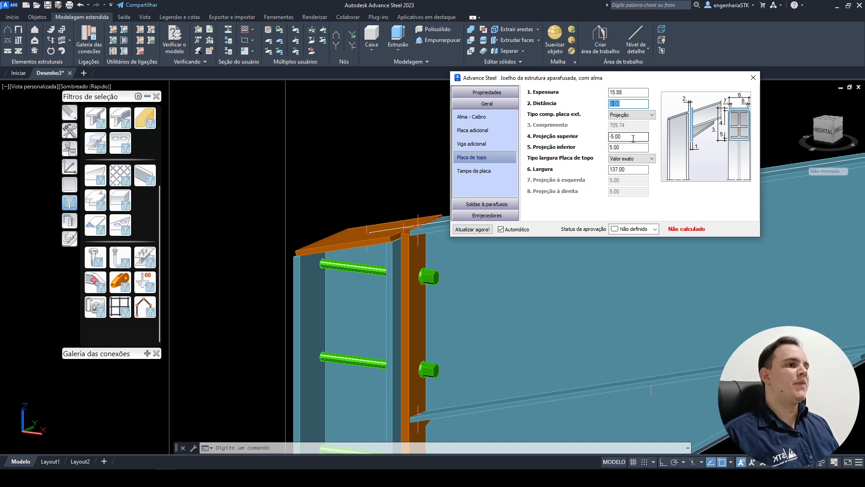
# Set the end plate's upper projection (Projeção superior) to 10 and check its top edge at the rafter flange.
pyautogui.press('Return')
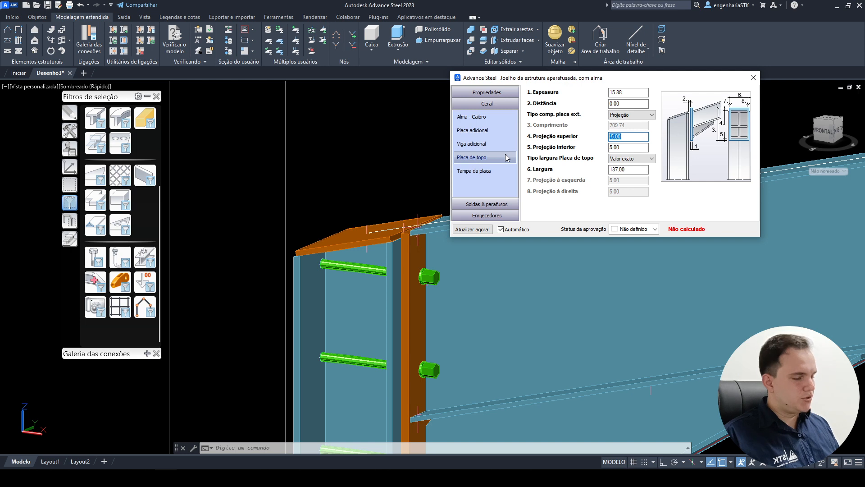
pyautogui.write('10')
pyautogui.press('Return')
pyautogui.scroll(-1, 426, 224)
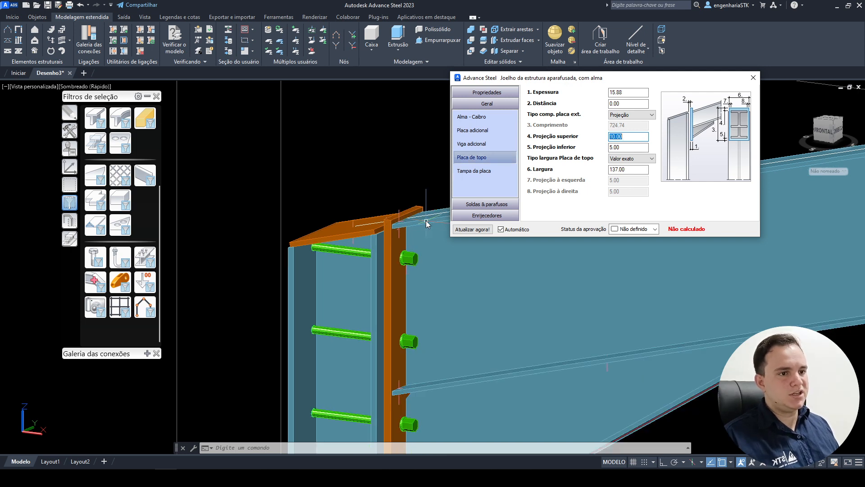
pyautogui.scroll(3, 426, 224)
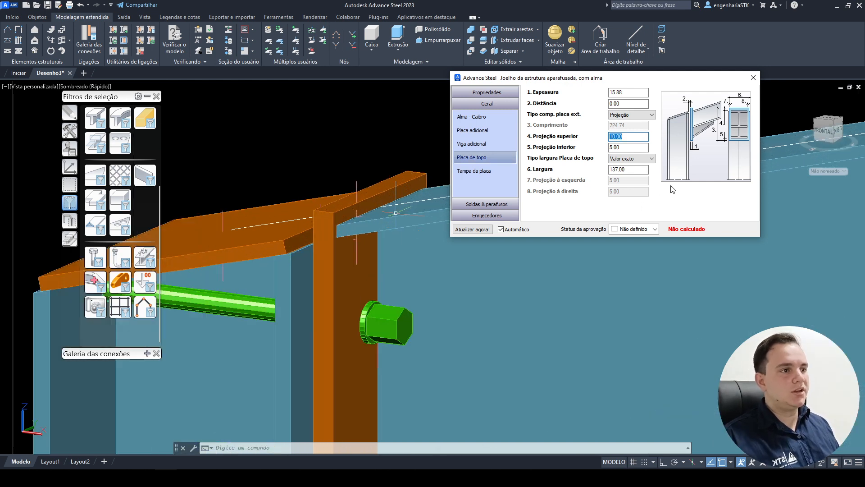
# Set the end plate's lower projection (Projeção inferior) to 10 and check its bottom edge under the haunch.
pyautogui.press('Tab')
pyautogui.write('10')
pyautogui.press('Return')
pyautogui.scroll(-3, 389, 388)
pyautogui.scroll(5, 383, 410)
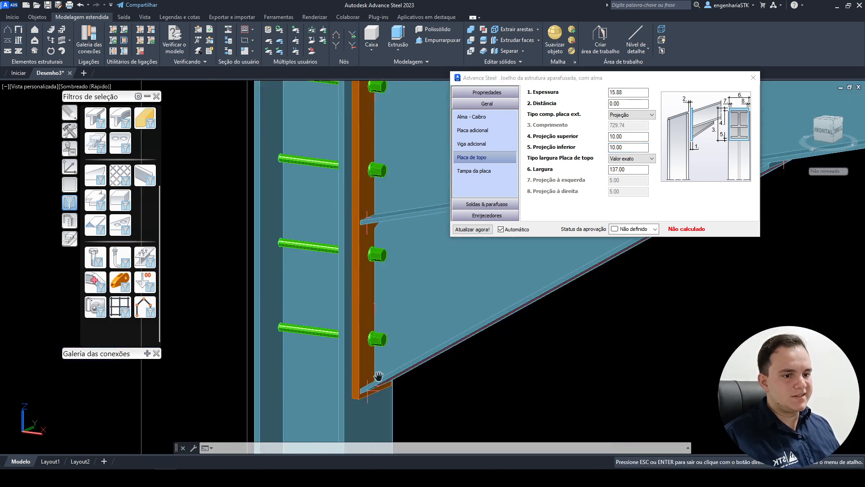
# Define the end plate's width by Projeção, with left and right projections of 25 each.
pyautogui.click(620, 170)
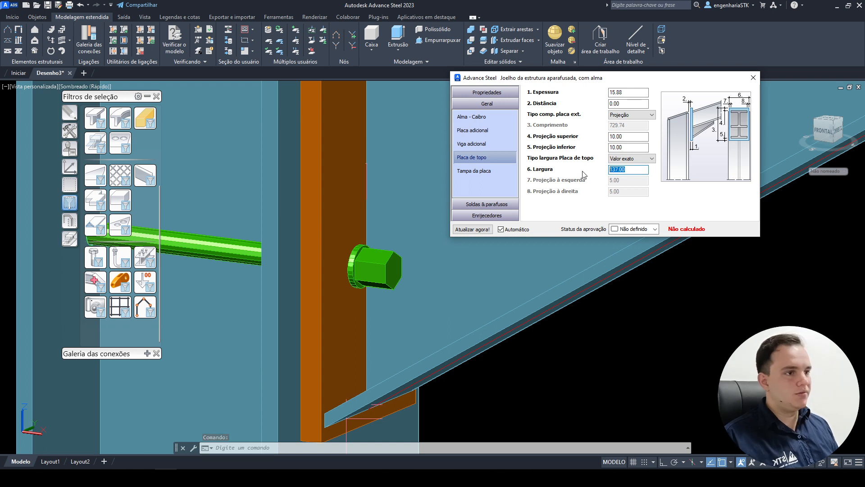
pyautogui.click(643, 160)
pyautogui.click(626, 170)
pyautogui.press('Tab')
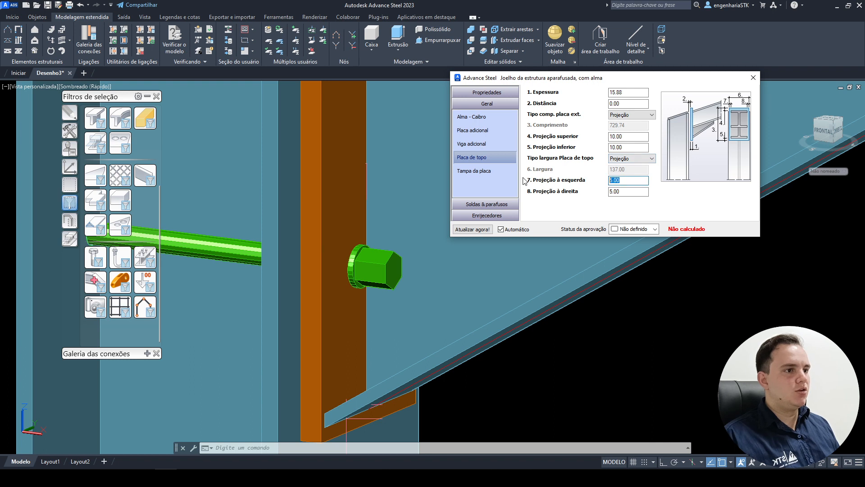
pyautogui.write('25')
pyautogui.press('Return')
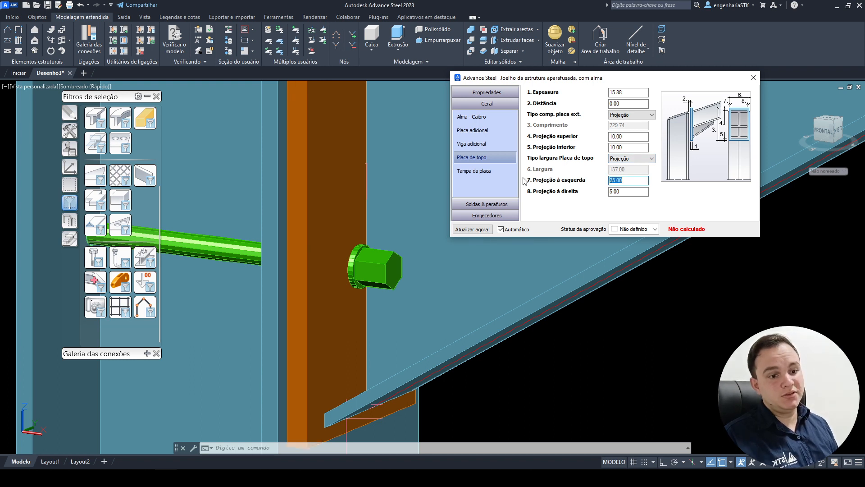
pyautogui.press('Tab')
pyautogui.write('25')
pyautogui.press('Return')
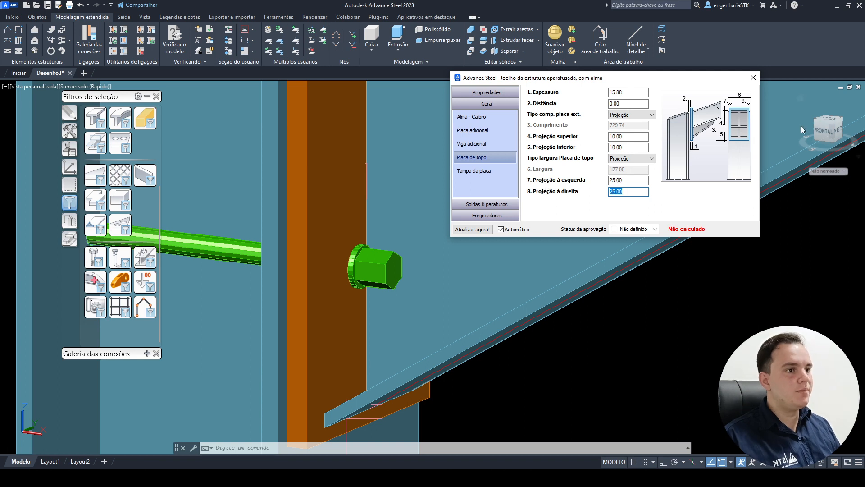
# Remove the column's cap plate by setting Tipo de tampa da placa to Nenhum, and make the column's top end Horizontal.
pyautogui.click(499, 171)
pyautogui.scroll(6, 364, 224)
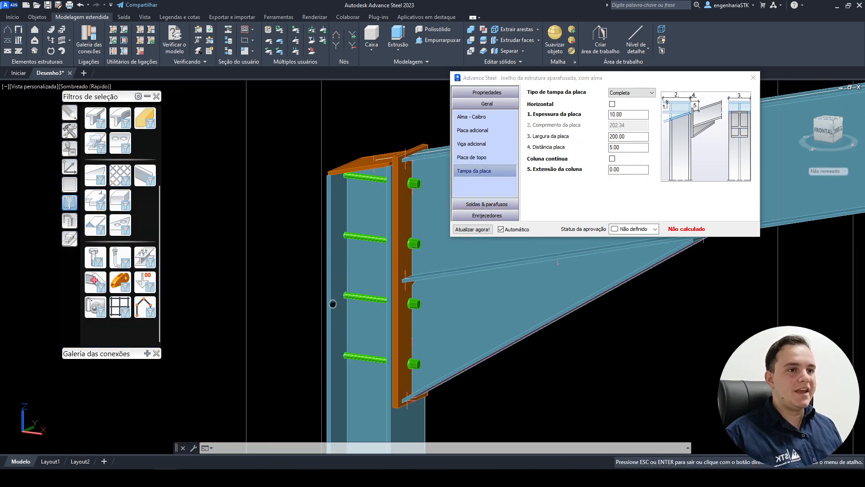
pyautogui.click(630, 92)
pyautogui.click(629, 102)
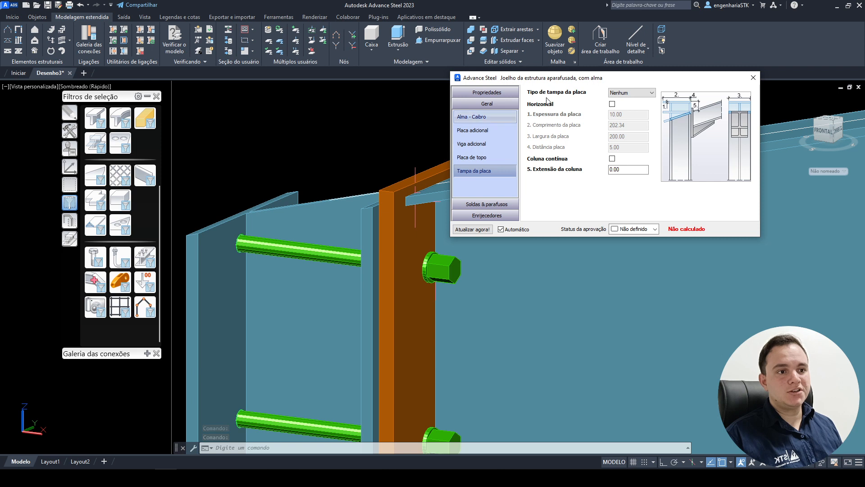
pyautogui.click(612, 105)
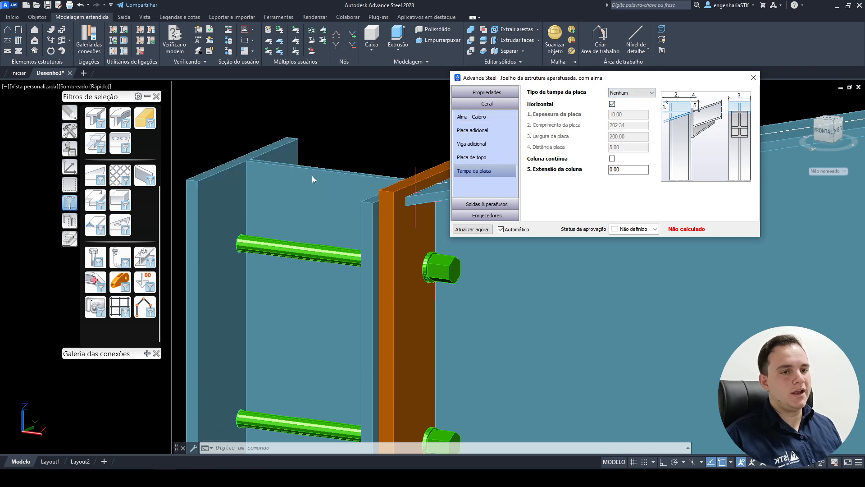
pyautogui.scroll(-2, 313, 176)
pyautogui.keyDown('shift'); pyautogui.moveTo(316, 175); pyautogui.dragTo(384, 179, button='middle'); pyautogui.keyUp('shift')
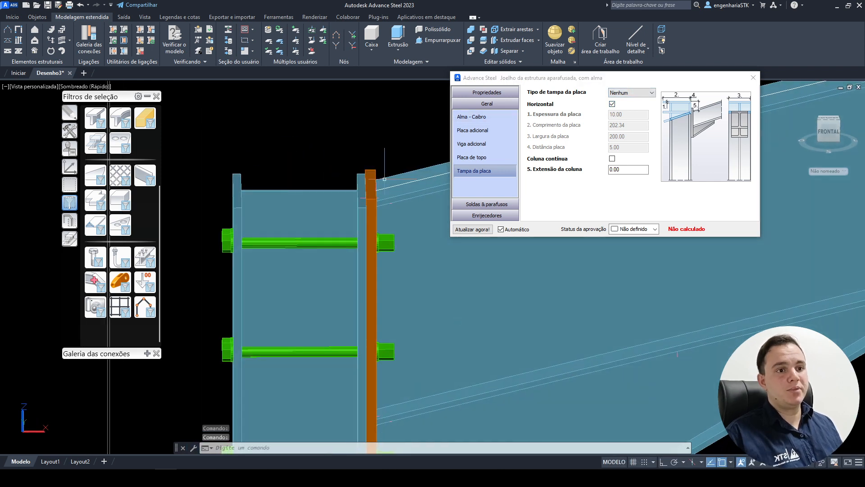
# Try the Coluna contínua option for the column's top end and disable it.
pyautogui.click(612, 159)
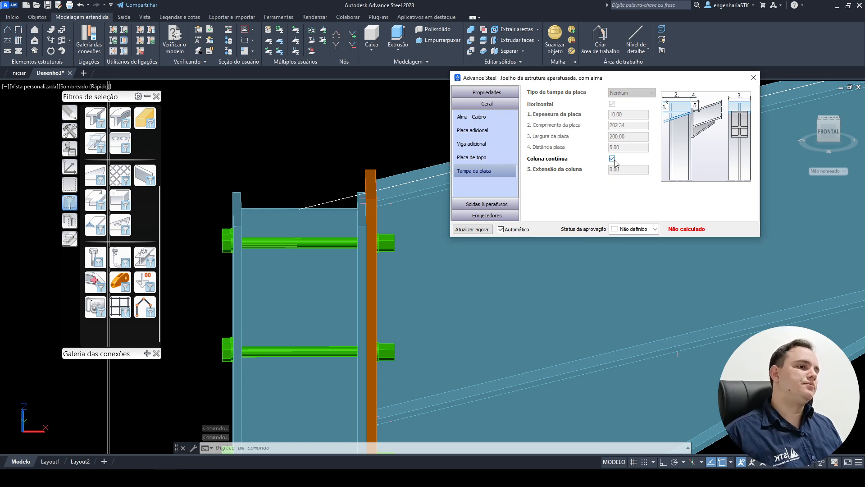
pyautogui.click(612, 158)
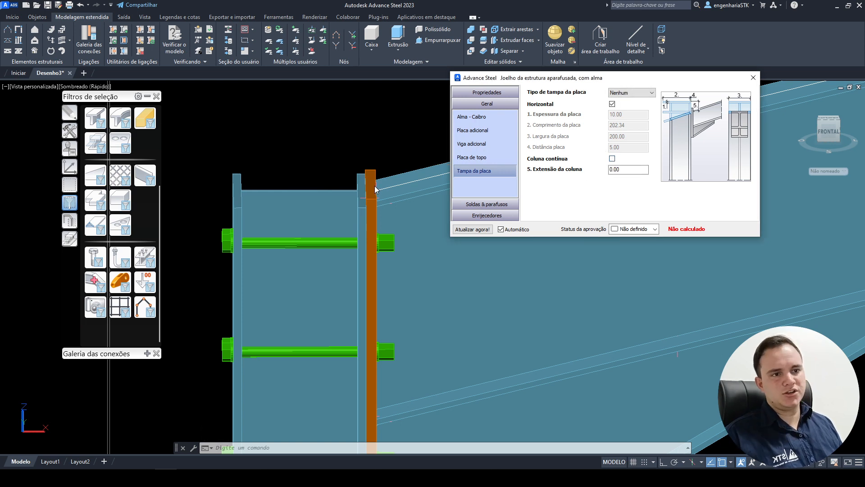
pyautogui.click(612, 159)
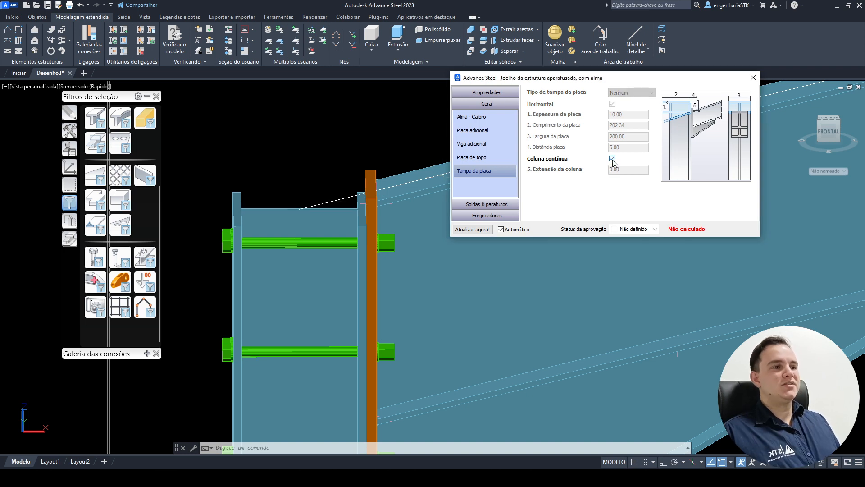
pyautogui.click(612, 159)
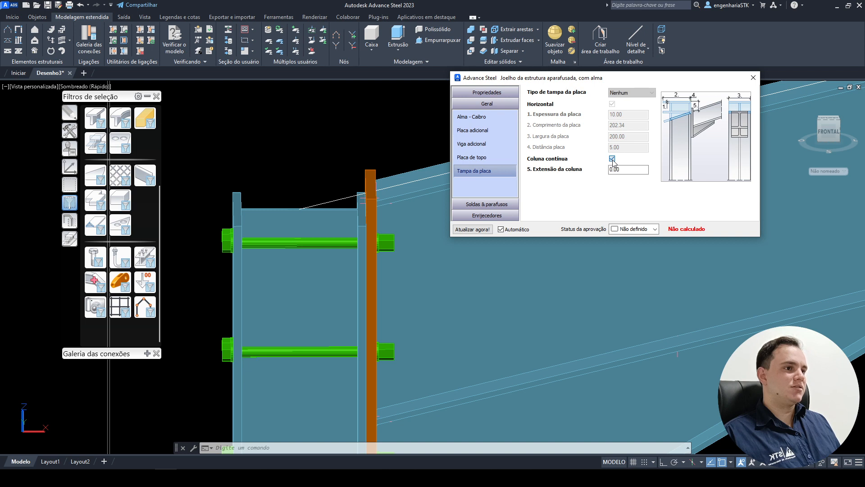
pyautogui.keyDown('shift'); pyautogui.moveTo(401, 217); pyautogui.dragTo(377, 216, button='middle'); pyautogui.keyUp('shift')
pyautogui.press('Escape')
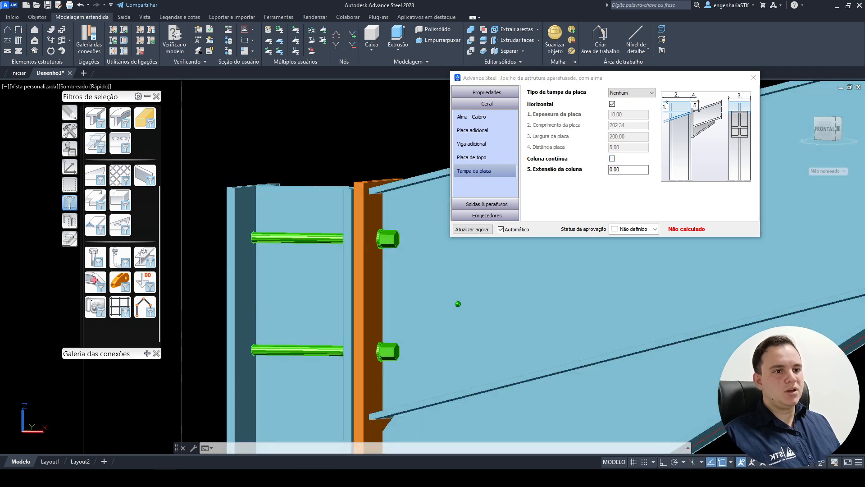
# Extend the column above the joint by setting Extensão da coluna to 50.
pyautogui.click(629, 170)
pyautogui.write('25')
pyautogui.press('Return')
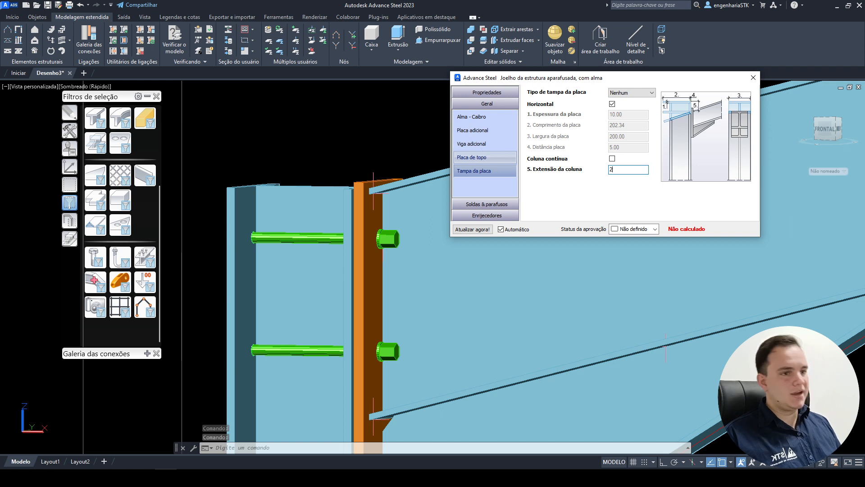
pyautogui.write('50')
pyautogui.press('Return')
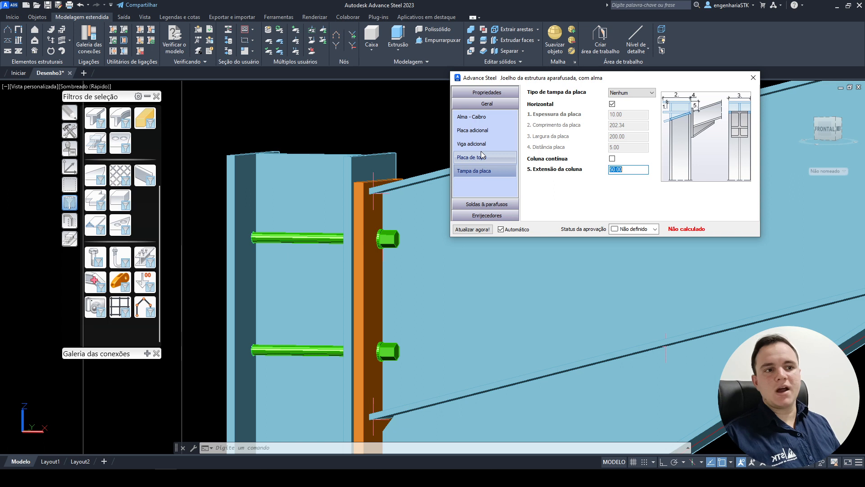
# Change the bolt type (Tipo parafusos) of the knee joint to ASTM A325.
pyautogui.click(497, 194)
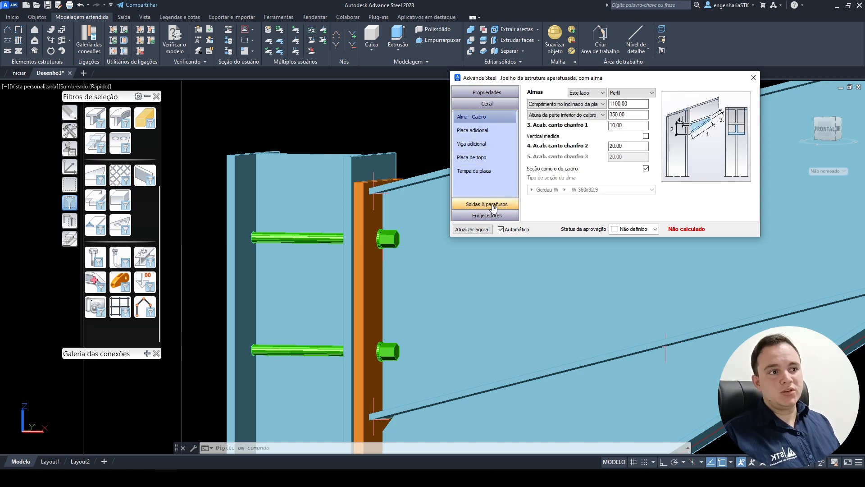
pyautogui.click(494, 205)
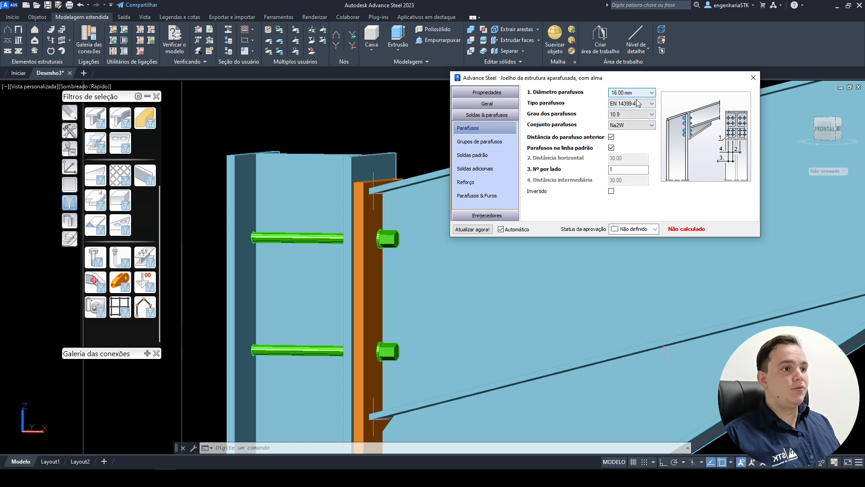
pyautogui.click(636, 104)
pyautogui.scroll(4, 636, 157)
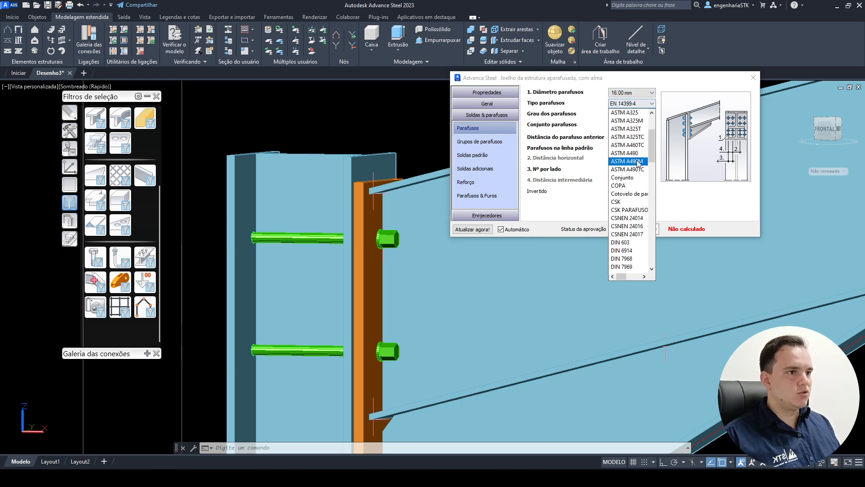
pyautogui.click(639, 155)
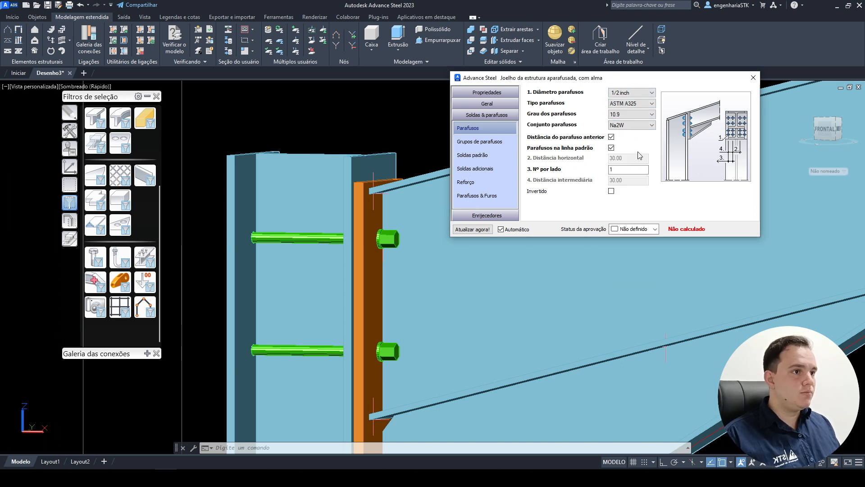
# Set the diameter of the end plate bolts to 5/8 inch.
pyautogui.click(633, 93)
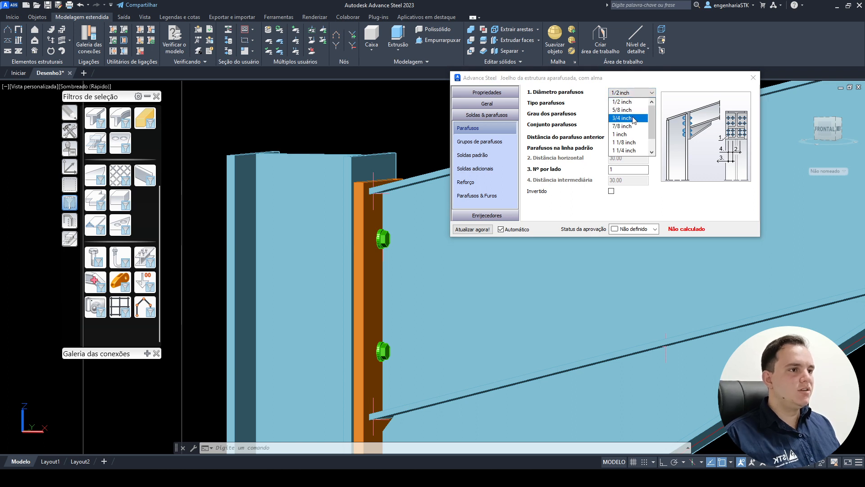
pyautogui.click(633, 118)
pyautogui.click(631, 93)
pyautogui.click(626, 110)
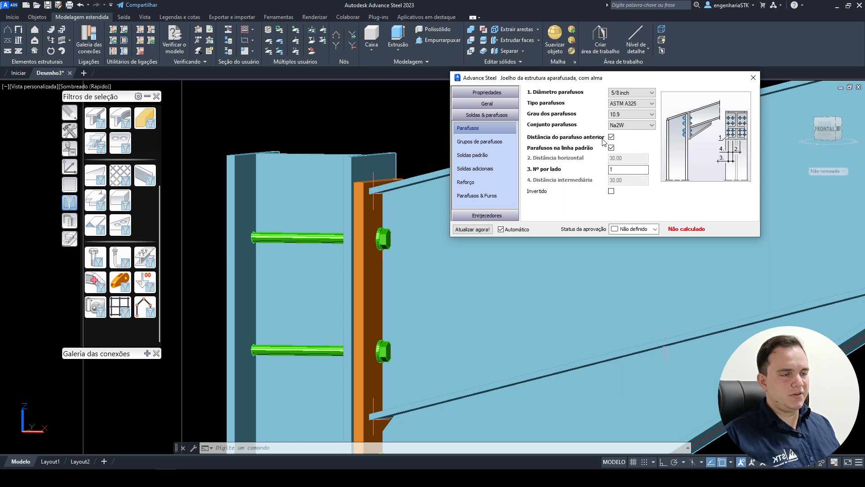
# Set the number of bolts per side (Nº por lado) to 2 and check them on the end plate.
pyautogui.moveTo(621, 169); pyautogui.dragTo(573, 172)
pyautogui.write('2')
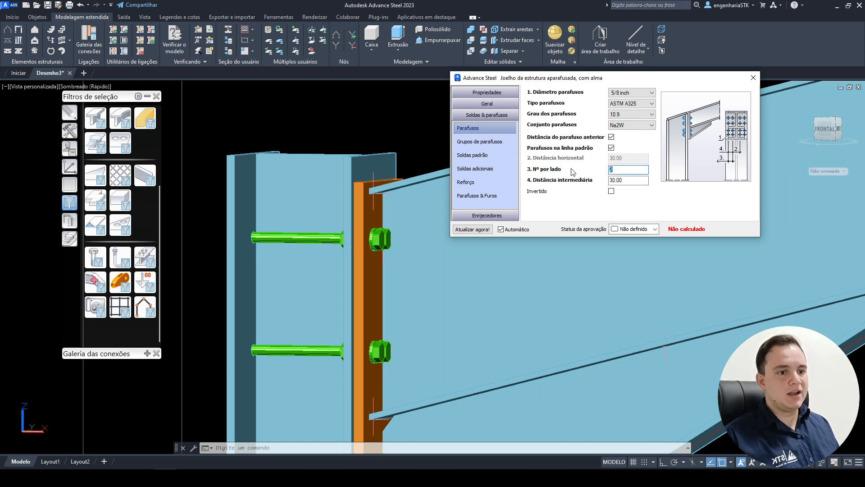
pyautogui.keyDown('shift'); pyautogui.moveTo(467, 339); pyautogui.dragTo(408, 332, button='middle'); pyautogui.keyUp('shift')
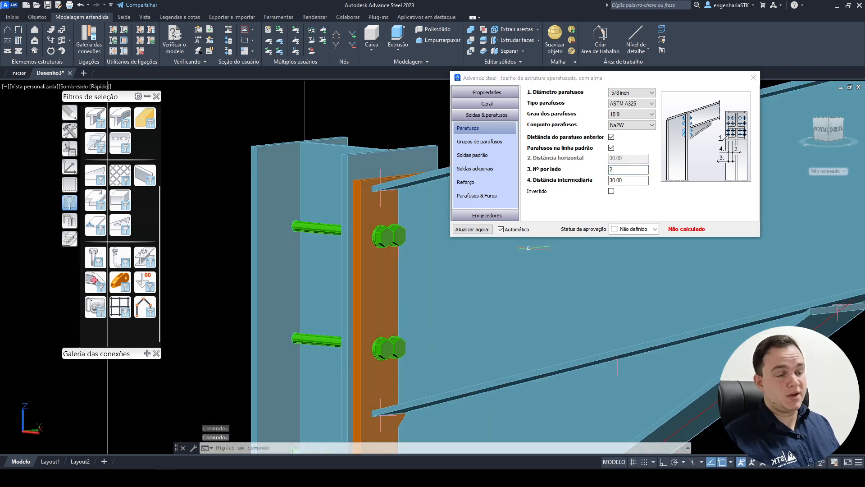
# Set the number of bolts per side (Nº por lado) to 1 and the rows (Linhas) of bolt groups 1 and 2 to 4 each.
pyautogui.doubleClick(613, 170)
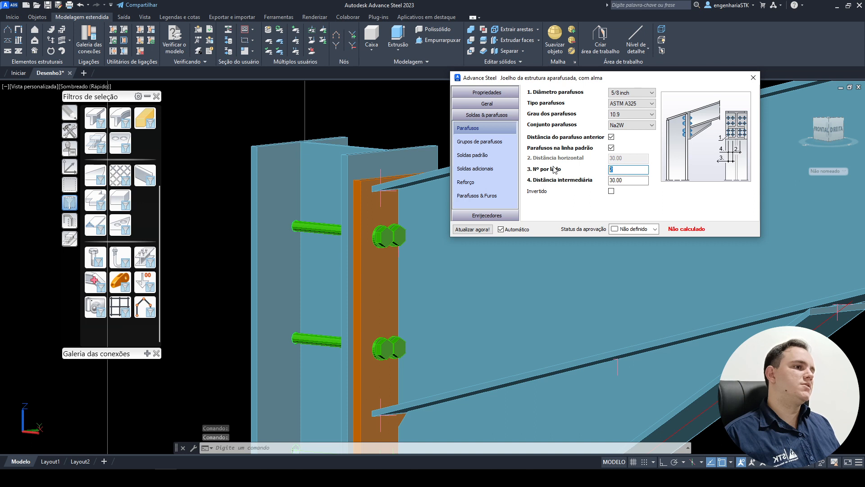
pyautogui.write('1')
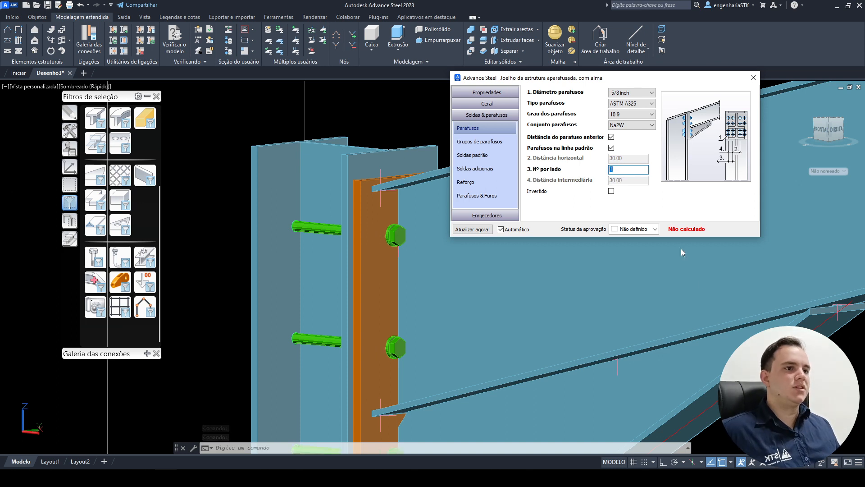
pyautogui.click(479, 142)
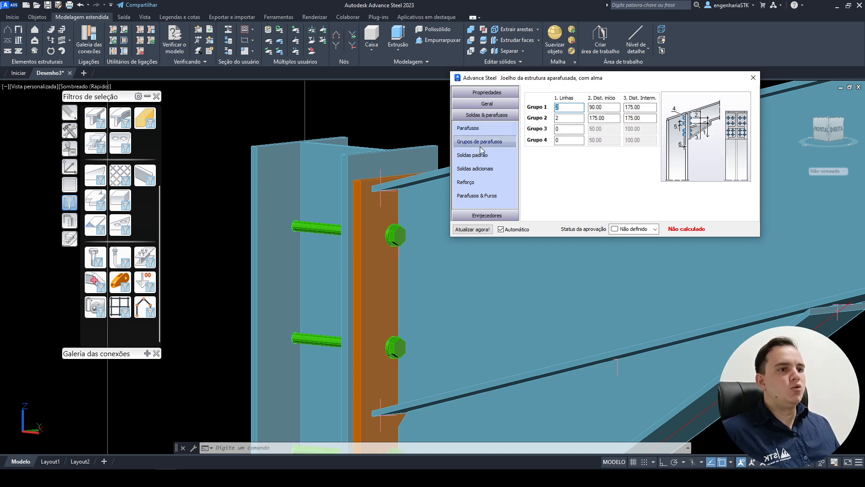
pyautogui.write('4')
pyautogui.doubleClick(564, 117)
pyautogui.write('4')
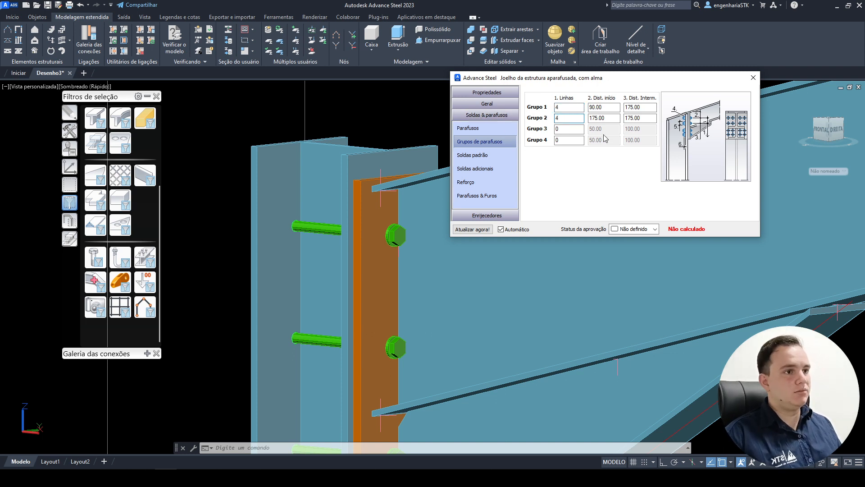
# Set bolt group 1's start distance (Dist. início) to 50 and its intermediate distance (Dist. Interm.) to 90.
pyautogui.moveTo(607, 106); pyautogui.dragTo(530, 110)
pyautogui.write('50')
pyautogui.press('Return')
pyautogui.press('Tab')
pyautogui.write('90')
pyautogui.press('Return')
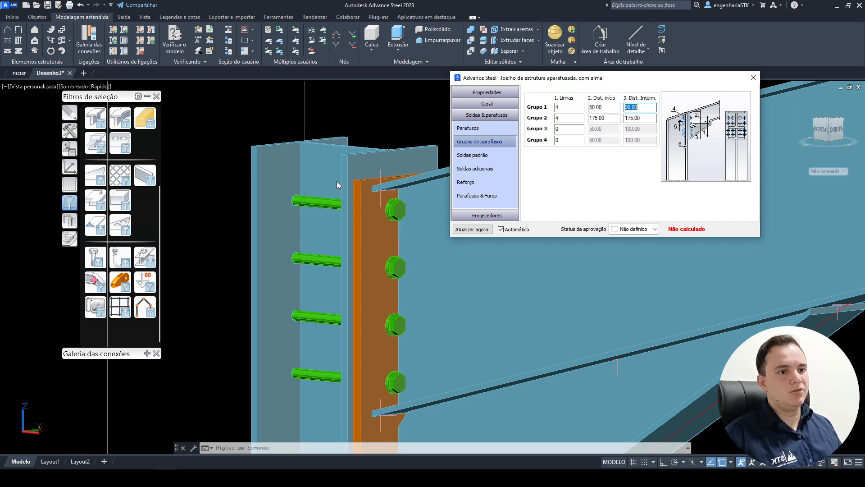
# Set both the intermediate distance and the start distance of bolt group 2 to 90.
pyautogui.click(611, 117)
pyautogui.press('Tab')
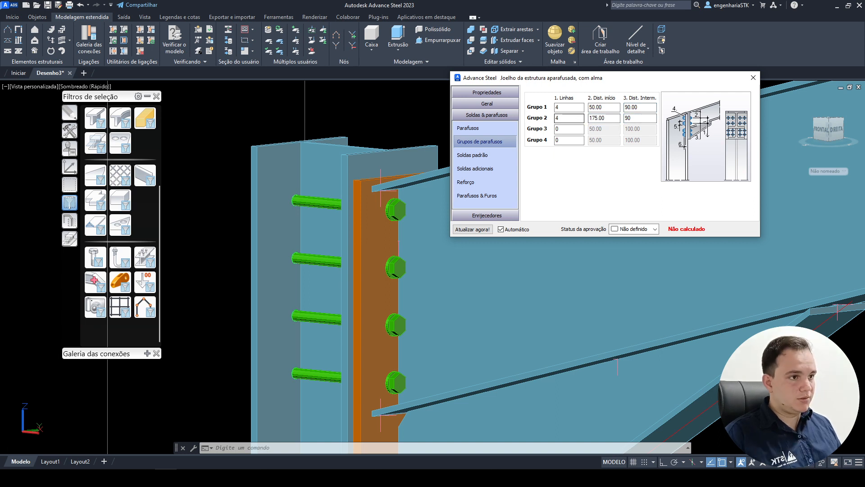
pyautogui.moveTo(427, 347); pyautogui.dragTo(357, 210, button='middle')
pyautogui.scroll(-2, 356, 208)
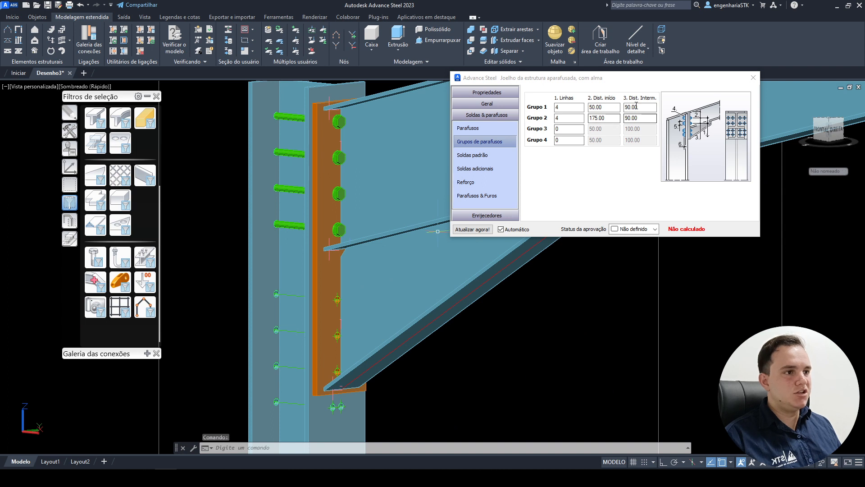
pyautogui.click(579, 112)
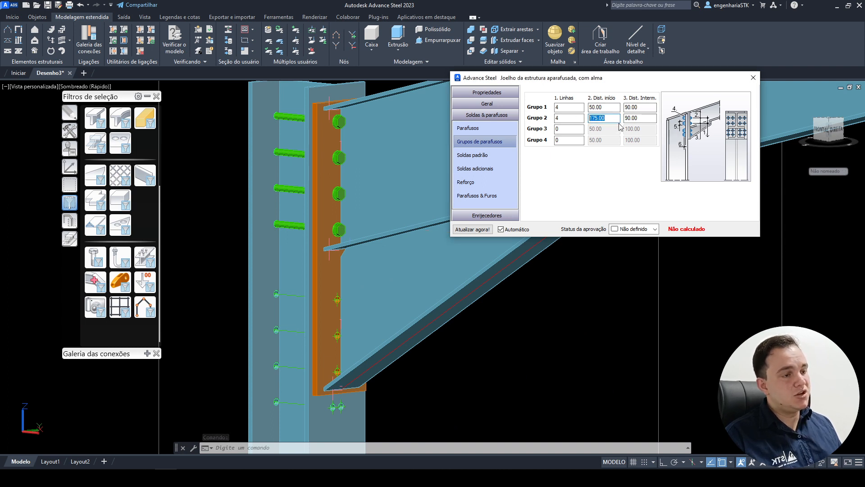
pyautogui.click(484, 130)
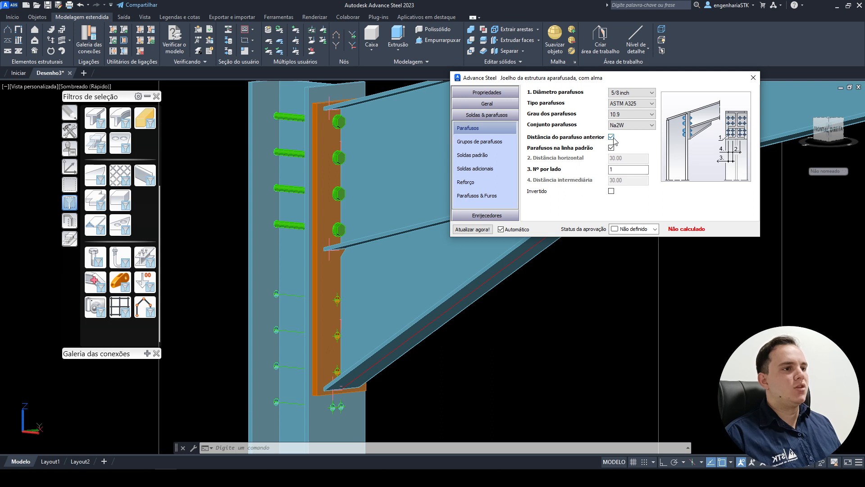
pyautogui.click(516, 141)
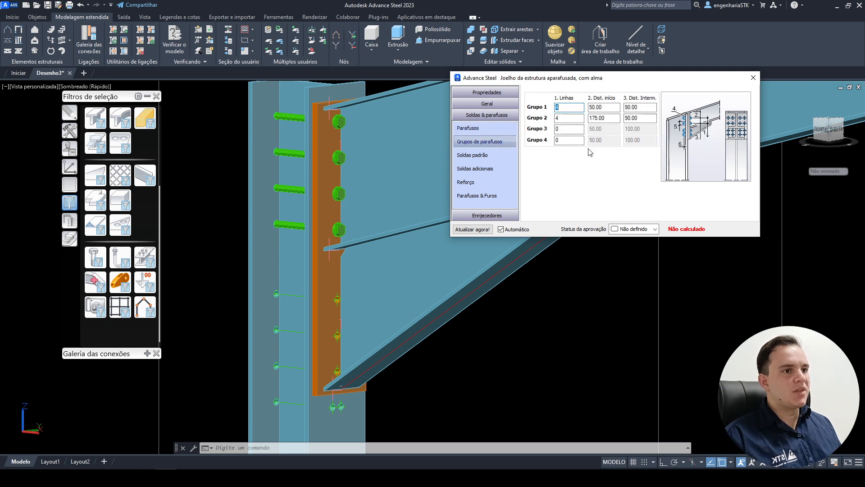
pyautogui.click(609, 118)
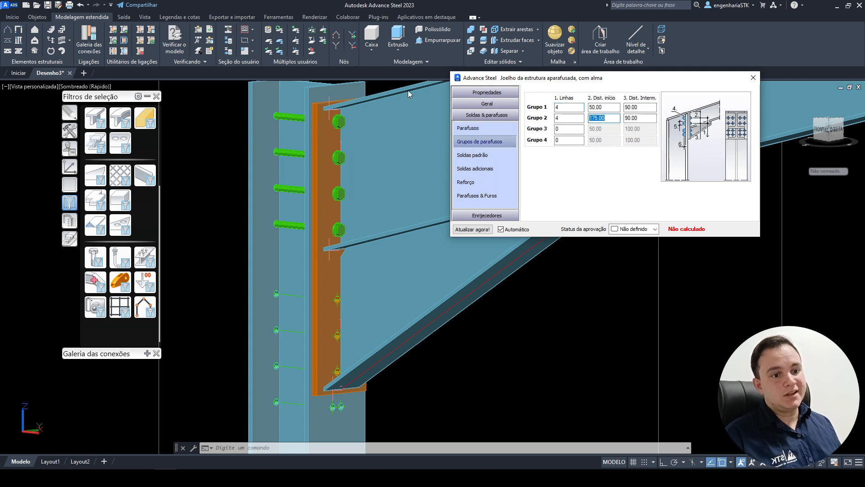
pyautogui.press('Return')
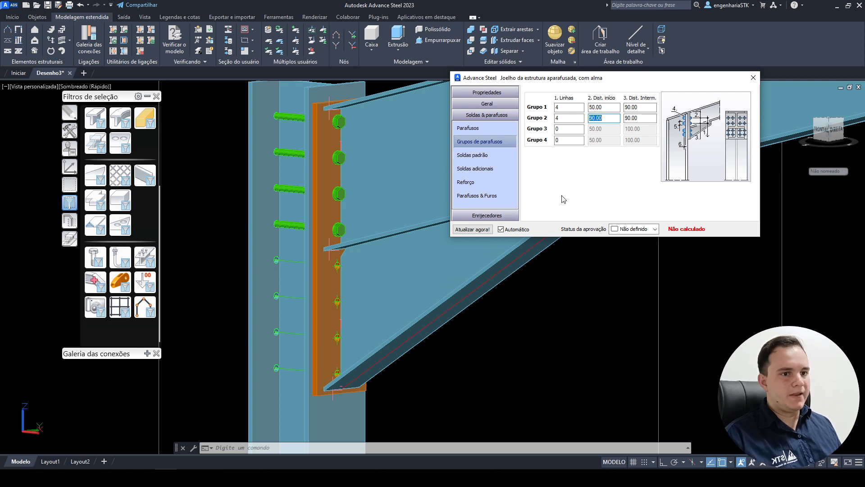
pyautogui.press('Tab')
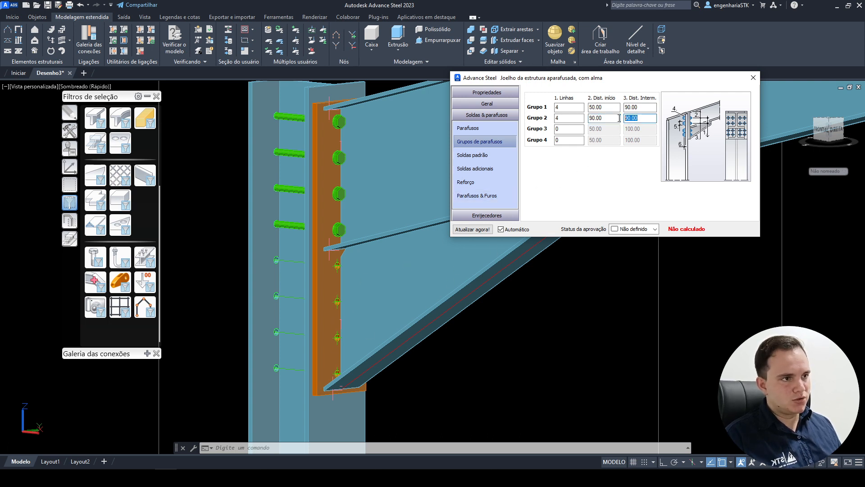
# Reduce bolt group 2's intermediate distance (Dist. Interm.) to 80 and check the bolt spacing near the haunch's lower end.
pyautogui.scroll(8, 344, 342)
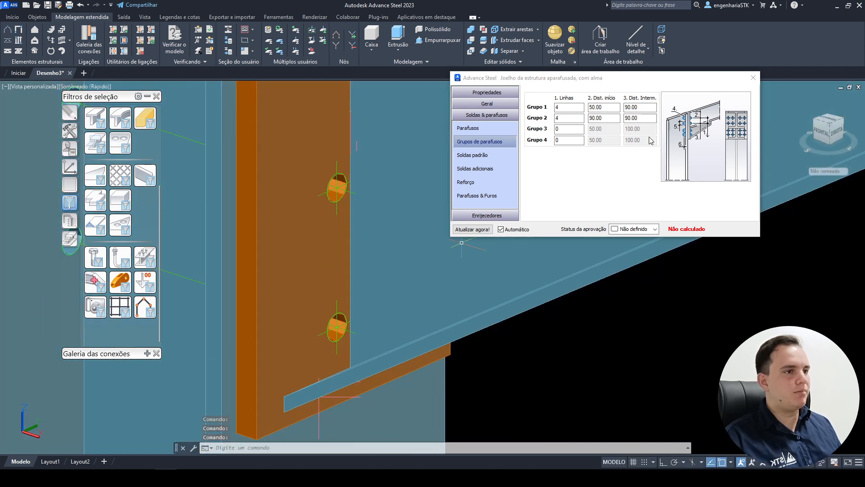
pyautogui.click(643, 118)
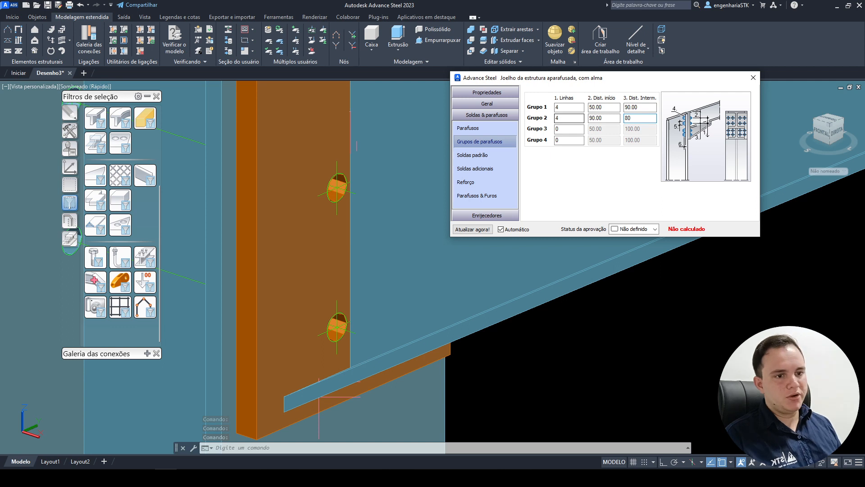
pyautogui.scroll(-3, 345, 311)
pyautogui.keyDown('shift'); pyautogui.moveTo(360, 312); pyautogui.dragTo(273, 328, button='middle'); pyautogui.keyUp('shift')
pyautogui.keyDown('shift'); pyautogui.moveTo(348, 317); pyautogui.dragTo(384, 318, button='middle'); pyautogui.keyUp('shift')
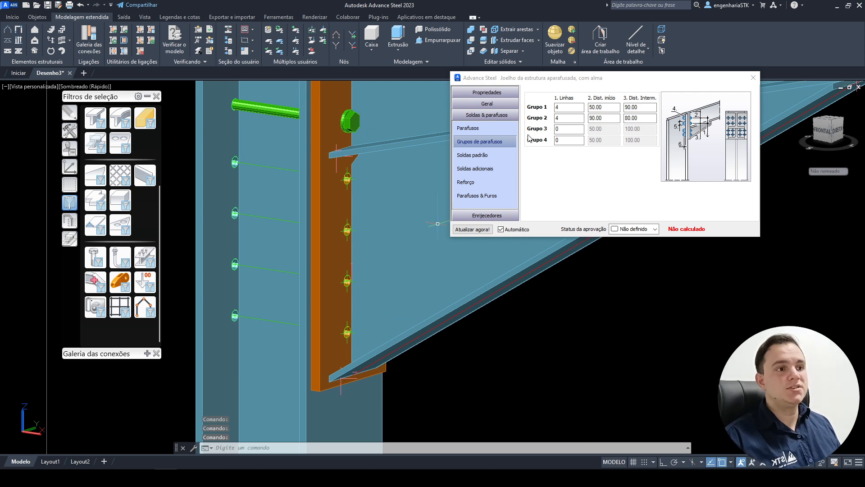
# Disable Parafusos na linha padrão, set the bolts' Distância horizontal to 70 and check their position on the column flange.
pyautogui.click(511, 132)
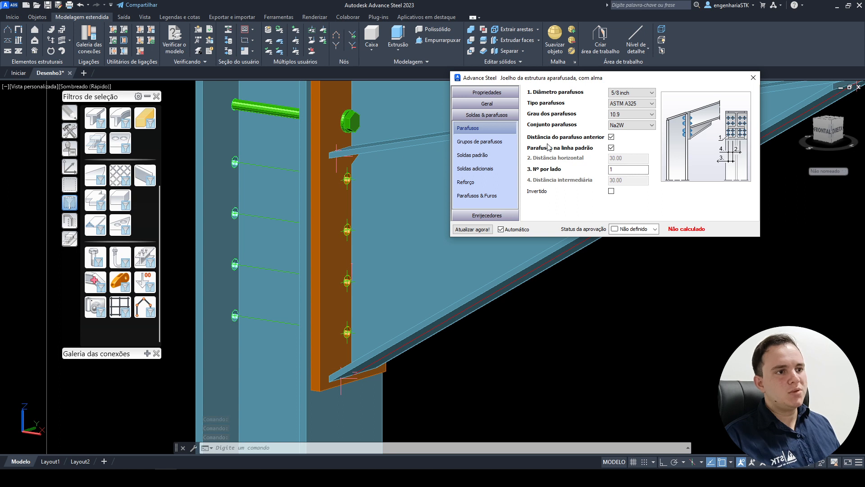
pyautogui.click(612, 148)
pyautogui.doubleClick(635, 159)
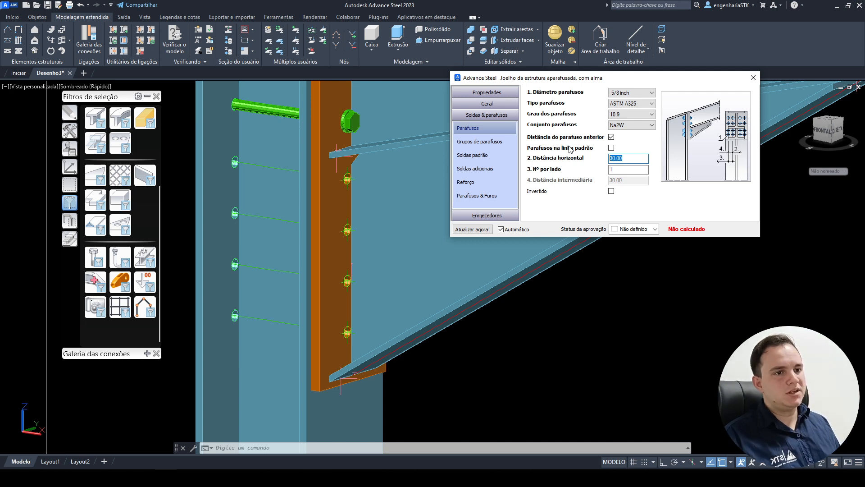
pyautogui.press('Return')
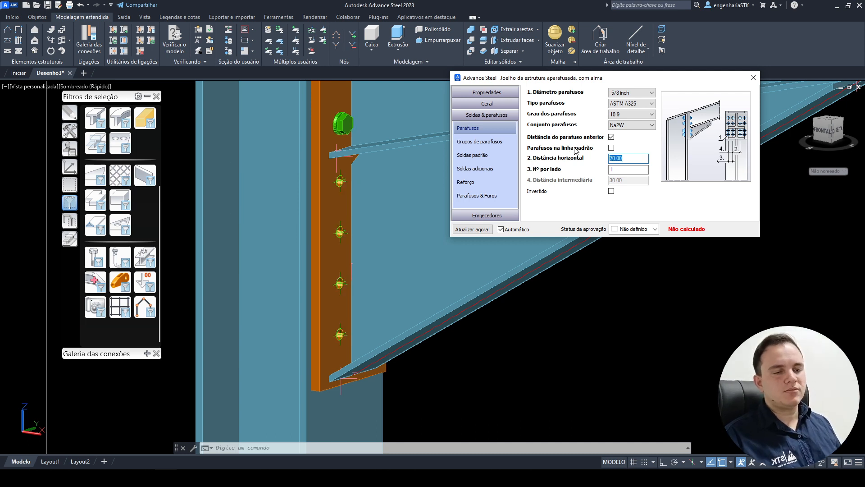
pyautogui.scroll(-5, 343, 268)
pyautogui.scroll(4, 360, 197)
pyautogui.keyDown('shift'); pyautogui.moveTo(360, 199); pyautogui.dragTo(455, 257, button='middle'); pyautogui.keyUp('shift')
pyautogui.moveTo(401, 302)
pyautogui.keyDown('shift'); pyautogui.mouseDown(button='middle')
pyautogui.moveTo(460, 328)
pyautogui.moveTo(408, 288)
pyautogui.mouseUp(button='middle'); pyautogui.keyUp('shift')
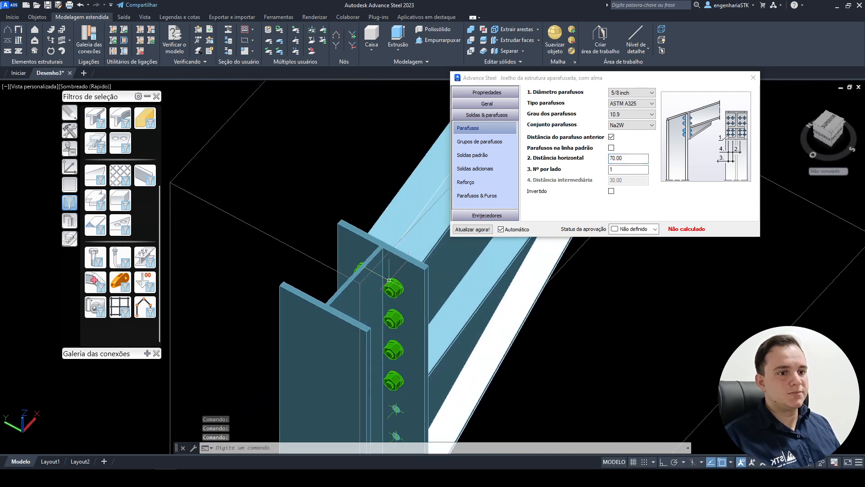
pyautogui.scroll(2, 409, 287)
pyautogui.scroll(-1, 388, 296)
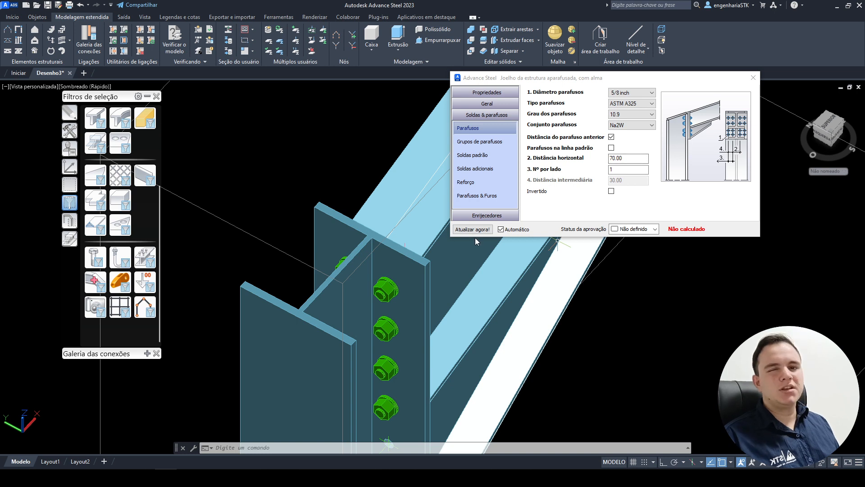
# Change the column's display type (Tipo de exibição) to Exato com recursos de aresta.
pyautogui.doubleClick(397, 253)
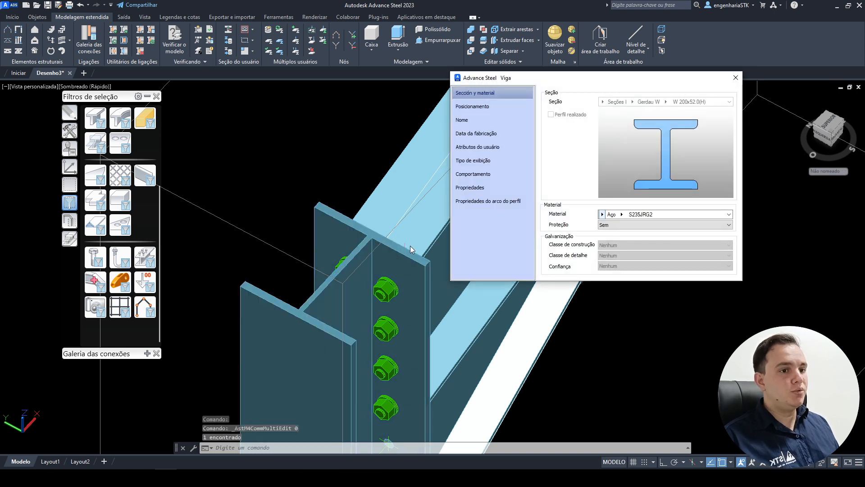
pyautogui.click(485, 160)
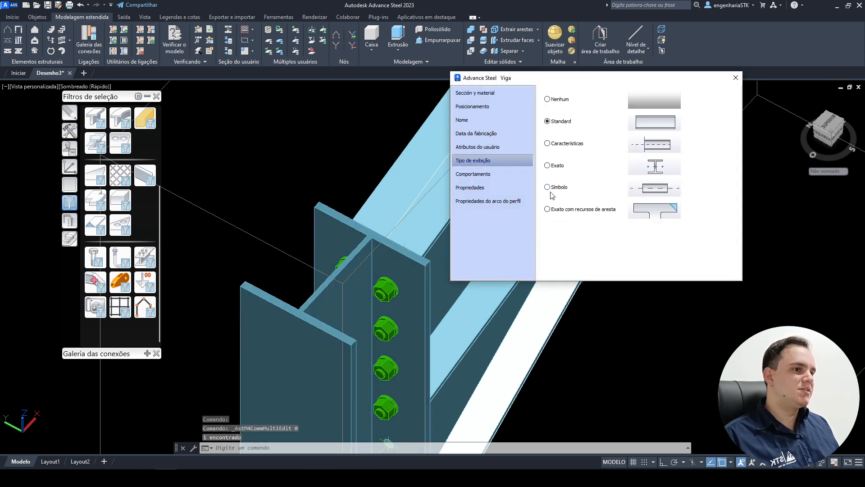
pyautogui.click(566, 213)
pyautogui.scroll(5, 391, 275)
pyautogui.keyDown('shift'); pyautogui.moveTo(382, 289); pyautogui.dragTo(419, 305, button='middle'); pyautogui.keyUp('shift')
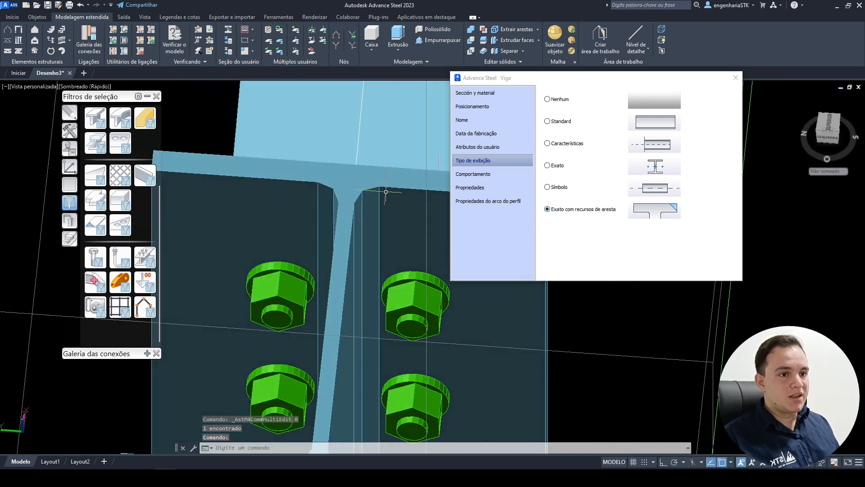
# Examine the clearance between the bolt nuts and the column's web fillet, and the knee joint as a whole.
pyautogui.scroll(-3, 354, 270)
pyautogui.scroll(4, 395, 275)
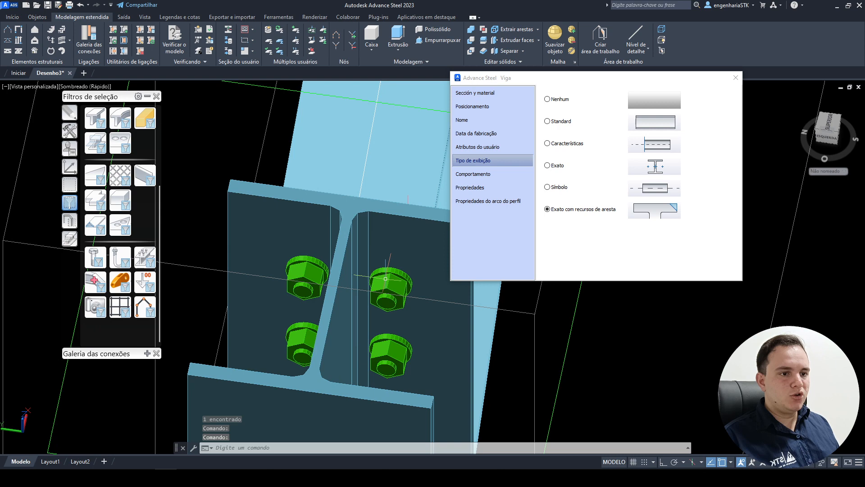
pyautogui.keyDown('shift'); pyautogui.moveTo(394, 270); pyautogui.dragTo(330, 242, button='middle'); pyautogui.keyUp('shift')
pyautogui.scroll(-4, 329, 242)
pyautogui.keyDown('shift'); pyautogui.moveTo(329, 243); pyautogui.dragTo(189, 236); pyautogui.keyUp('shift')
pyautogui.scroll(-2, 189, 236)
pyautogui.keyDown('shift'); pyautogui.moveTo(300, 259); pyautogui.dragTo(239, 255, button='middle'); pyautogui.keyUp('shift')
pyautogui.scroll(2, 373, 281)
pyautogui.keyDown('shift'); pyautogui.moveTo(373, 281); pyautogui.dragTo(310, 253, button='middle'); pyautogui.keyUp('shift')
pyautogui.scroll(2, 310, 254)
pyautogui.click(297, 248)
pyautogui.press('Escape')
pyautogui.press('Escape')
pyautogui.scroll(-5, 303, 246)
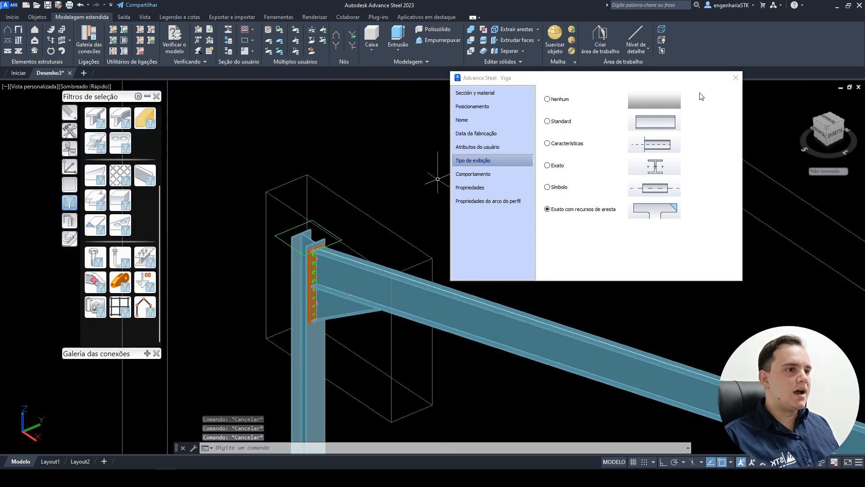
# Reopen the knee joint's properties and set the bolts' Distância horizontal to 90.
pyautogui.click(736, 77)
pyautogui.scroll(3, 408, 263)
pyautogui.click(412, 270)
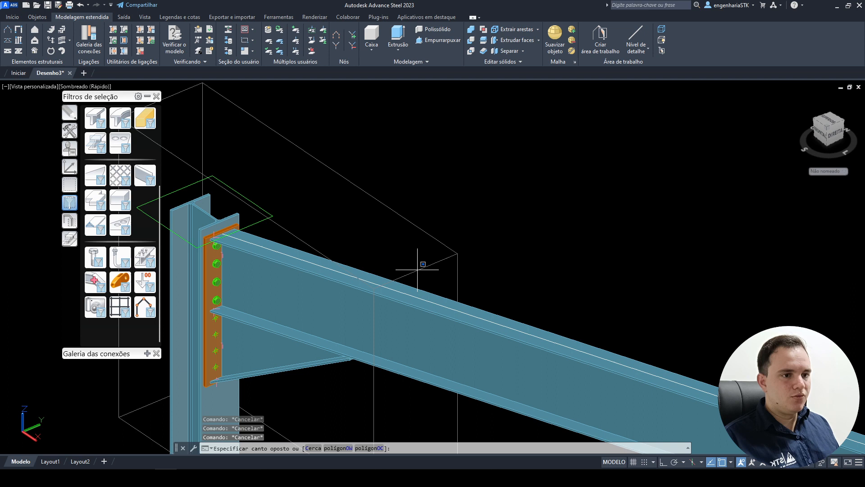
pyautogui.press('Escape')
pyautogui.click(420, 269)
pyautogui.doubleClick(420, 269)
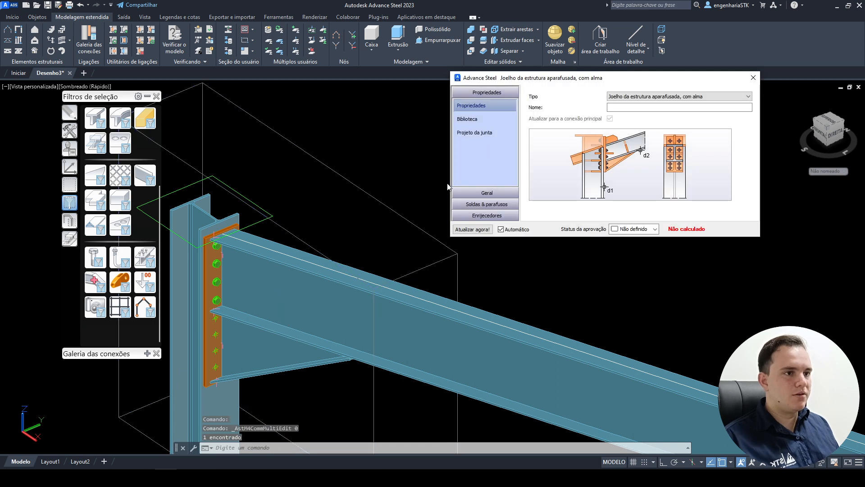
pyautogui.click(488, 204)
pyautogui.doubleClick(626, 158)
pyautogui.write('9')
pyautogui.press('Return')
# Examine the repositioned bolts from behind the column and at the end plate, checking their clearance to the web and flange edges.
pyautogui.scroll(5, 343, 239)
pyautogui.keyDown('shift'); pyautogui.moveTo(343, 239); pyautogui.dragTo(419, 246, button='middle'); pyautogui.keyUp('shift')
pyautogui.scroll(3, 302, 209)
pyautogui.scroll(-4, 357, 315)
pyautogui.middleClick(358, 315)
pyautogui.middleClick(357, 315)
pyautogui.scroll(10, 383, 324)
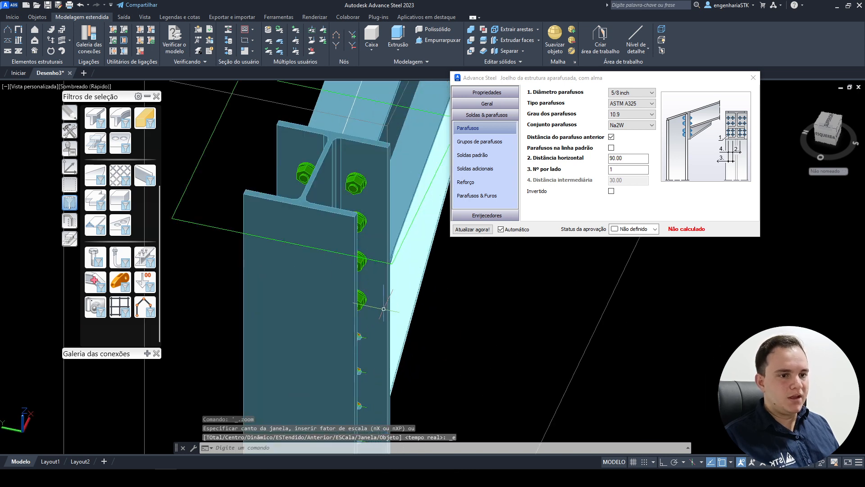
pyautogui.scroll(2, 356, 239)
pyautogui.scroll(3, 365, 168)
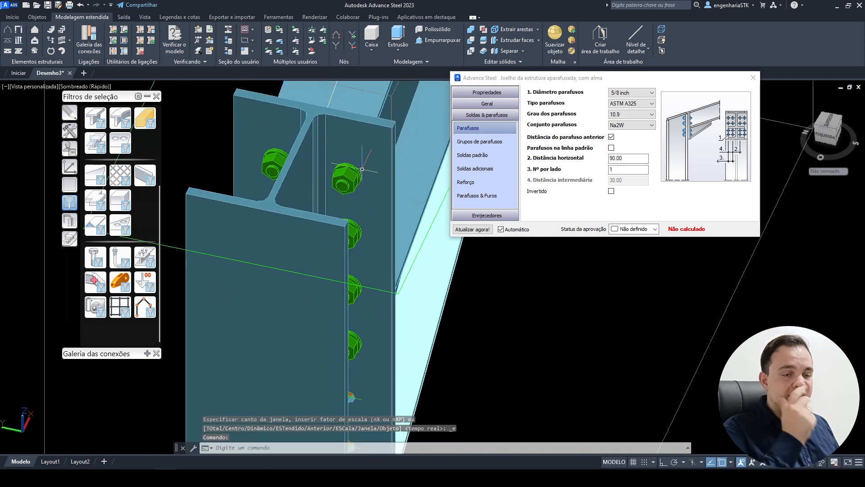
pyautogui.scroll(-5, 347, 202)
pyautogui.moveTo(390, 277); pyautogui.dragTo(350, 263, button='middle')
pyautogui.scroll(5, 315, 256)
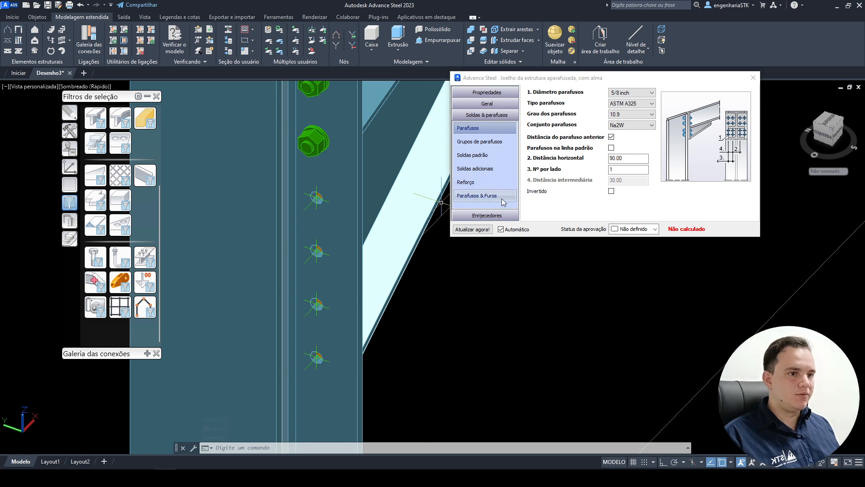
pyautogui.keyDown('shift'); pyautogui.moveTo(386, 372); pyautogui.dragTo(276, 319, button='middle'); pyautogui.keyUp('shift')
pyautogui.scroll(-2, 391, 286)
pyautogui.keyDown('shift'); pyautogui.moveTo(390, 284); pyautogui.dragTo(364, 292, button='middle'); pyautogui.keyUp('shift')
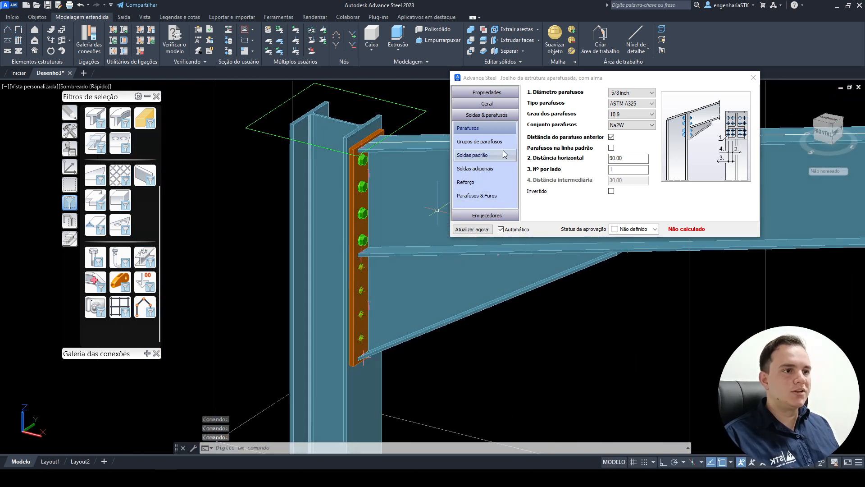
# Review the joint's bolt group, standard weld (Soldas padrão) and additional weld (Soldas adicionais) settings.
pyautogui.click(505, 143)
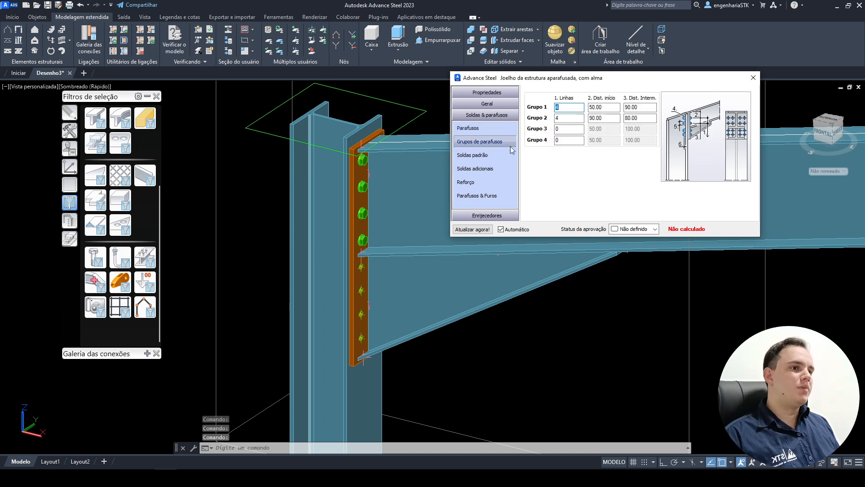
pyautogui.click(502, 155)
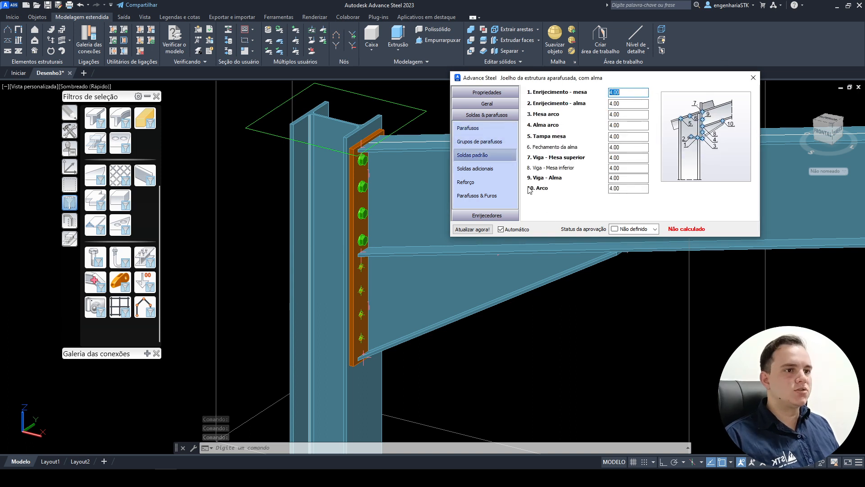
pyautogui.click(513, 169)
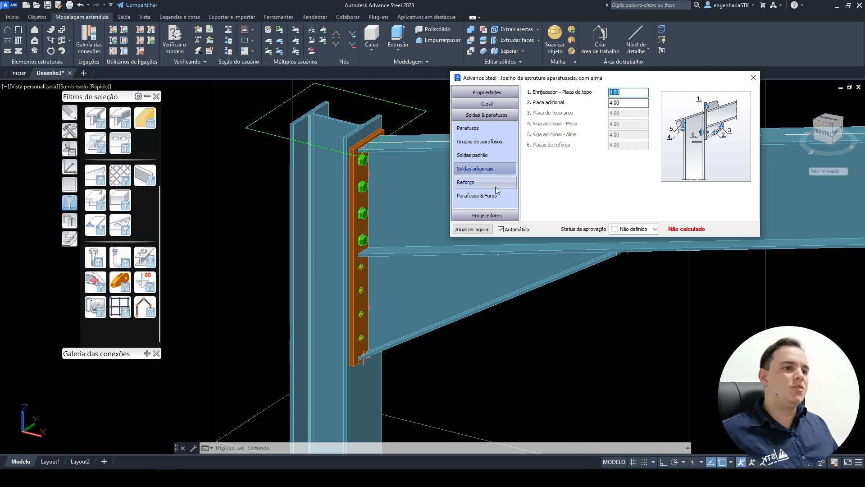
# Enable slotted holes on the plate (Peça oblonga: Placa) and set Compr. da ranhura to 40.
pyautogui.click(496, 184)
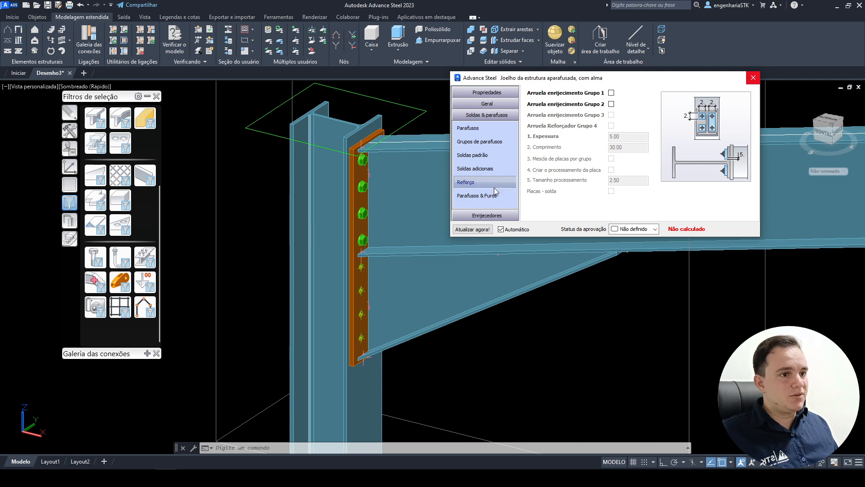
pyautogui.click(477, 195)
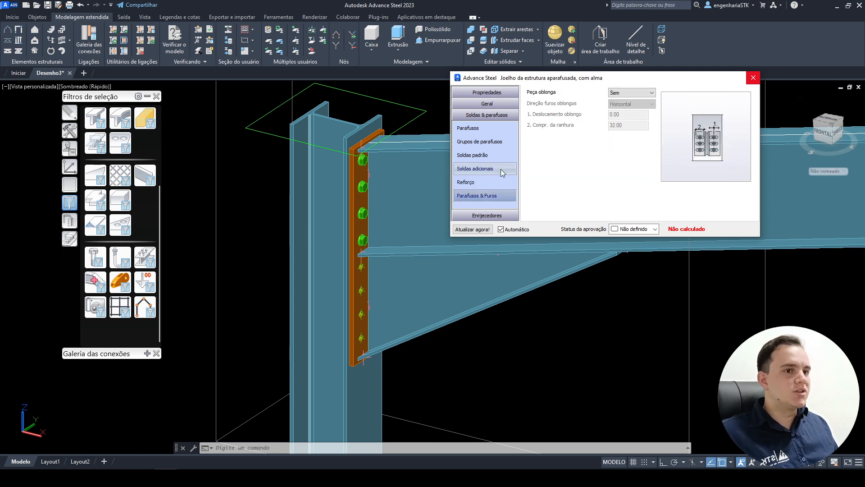
pyautogui.click(642, 96)
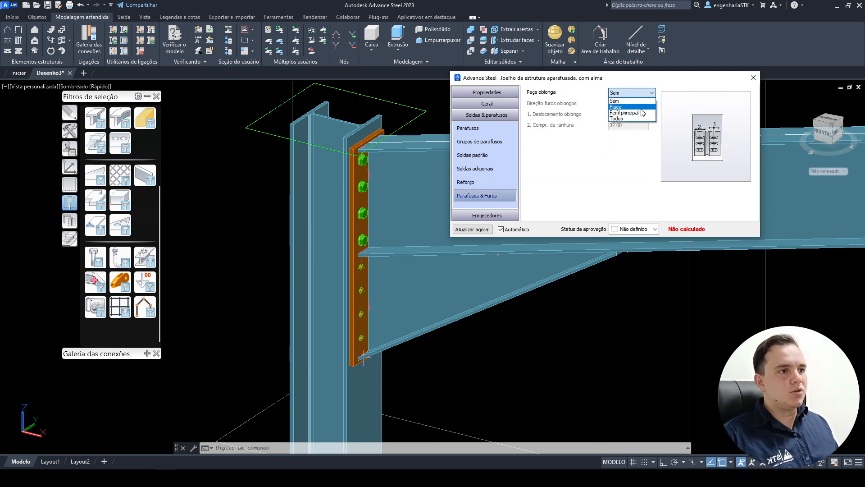
pyautogui.click(642, 106)
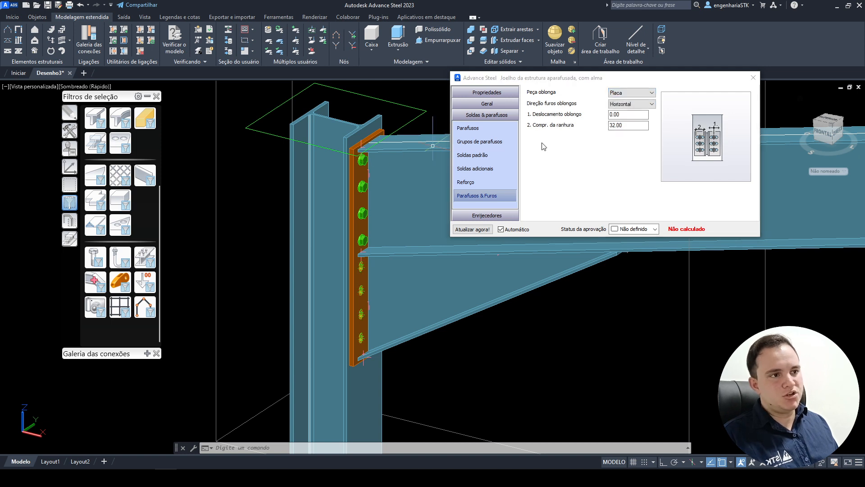
pyautogui.doubleClick(621, 126)
pyautogui.write('40')
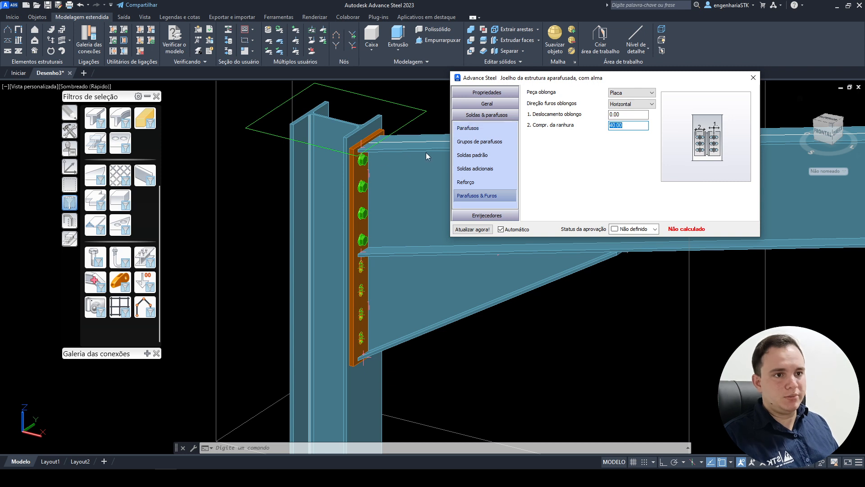
# Inspect the slotted holes behind the end-plate bolts and set their direction (Direção furos oblongos) to Vertical.
pyautogui.scroll(5, 369, 148)
pyautogui.scroll(4, 362, 158)
pyautogui.moveTo(367, 236)
pyautogui.keyDown('shift'); pyautogui.mouseDown(button='middle')
pyautogui.moveTo(334, 263)
pyautogui.moveTo(347, 264)
pyautogui.mouseUp(button='middle'); pyautogui.keyUp('shift')
pyautogui.click(347, 264)
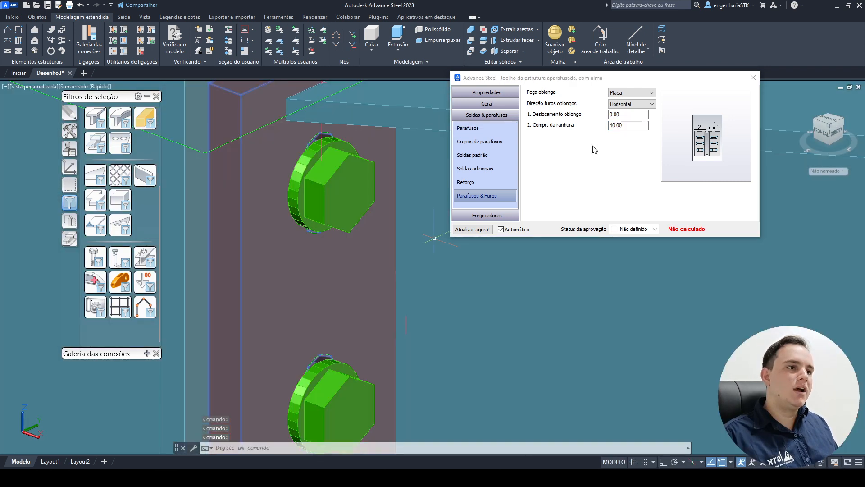
pyautogui.click(632, 104)
pyautogui.click(630, 118)
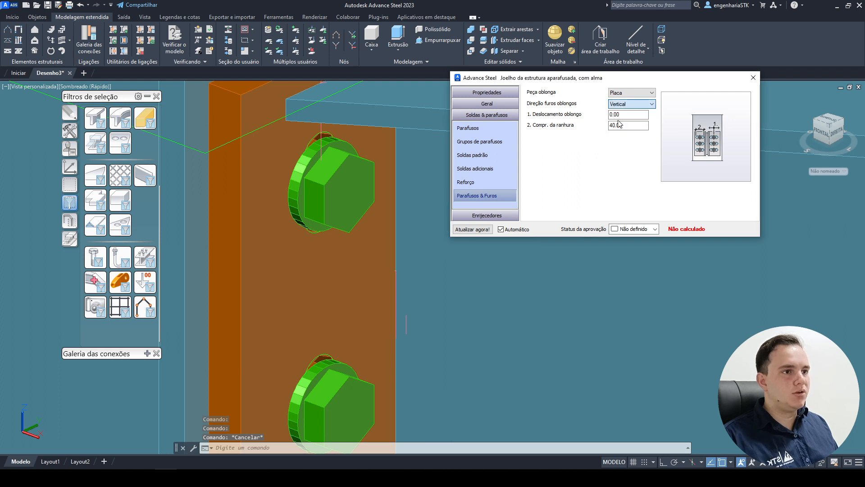
pyautogui.keyDown('shift'); pyautogui.moveTo(353, 257); pyautogui.dragTo(360, 257, button='middle'); pyautogui.keyUp('shift')
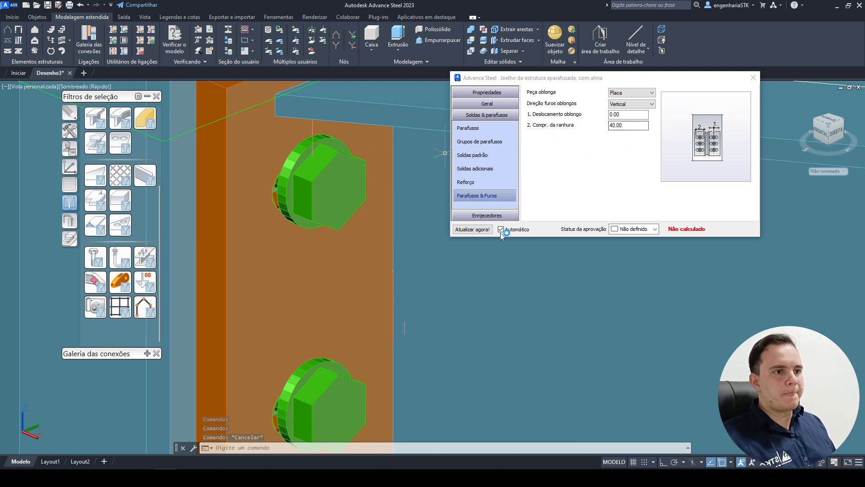
# Set Reforço 1, 2, 3 and 4 to Completa to add full stiffeners to the column and rafter.
pyautogui.click(486, 215)
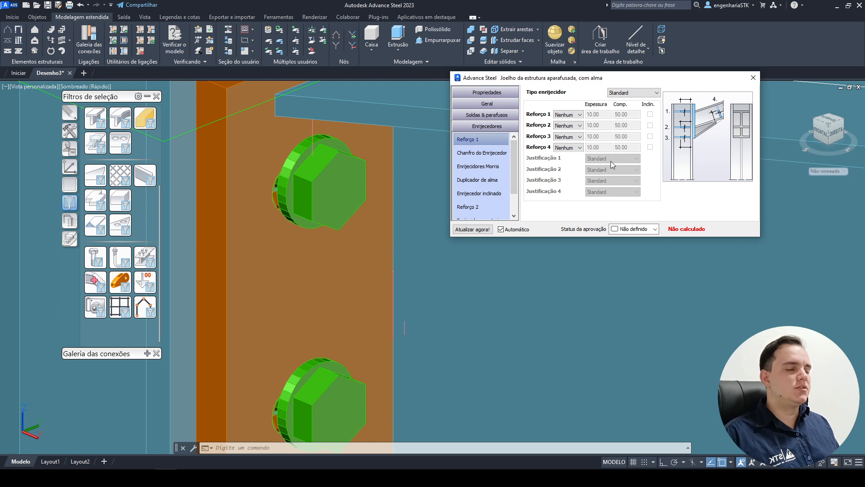
pyautogui.scroll(-5, 366, 250)
pyautogui.moveTo(379, 245)
pyautogui.keyDown('shift'); pyautogui.mouseDown(button='middle')
pyautogui.moveTo(404, 247)
pyautogui.moveTo(383, 239)
pyautogui.mouseUp(button='middle'); pyautogui.keyUp('shift')
pyautogui.click(579, 115)
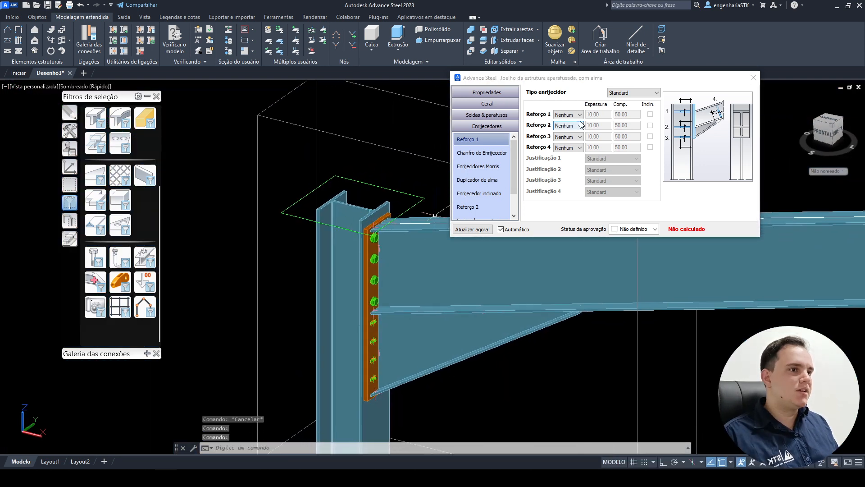
pyautogui.click(567, 120)
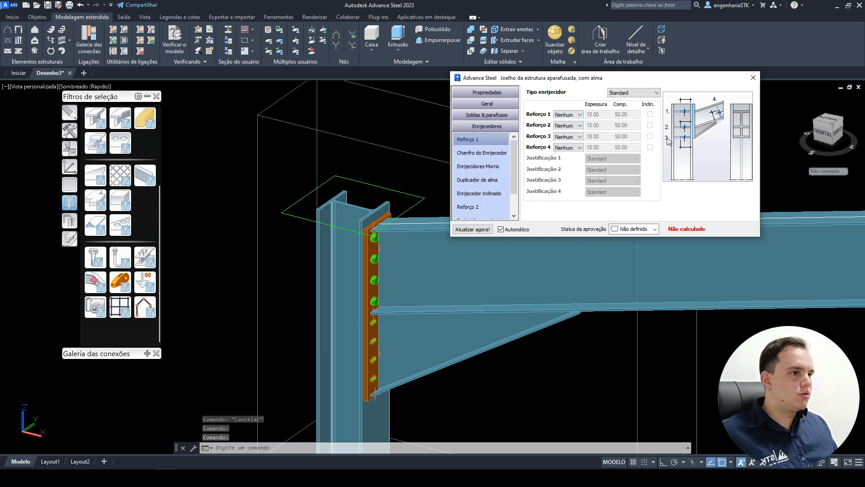
pyautogui.click(576, 115)
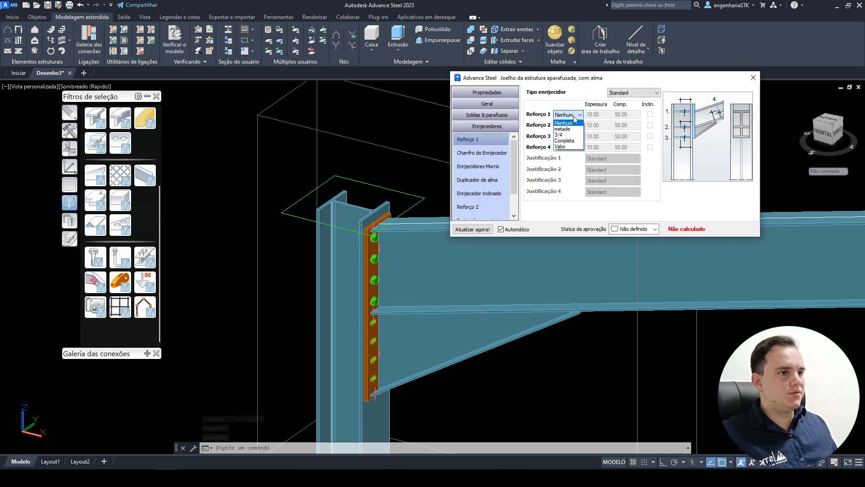
pyautogui.click(565, 141)
pyautogui.click(568, 126)
pyautogui.click(565, 151)
pyautogui.click(569, 136)
pyautogui.click(565, 162)
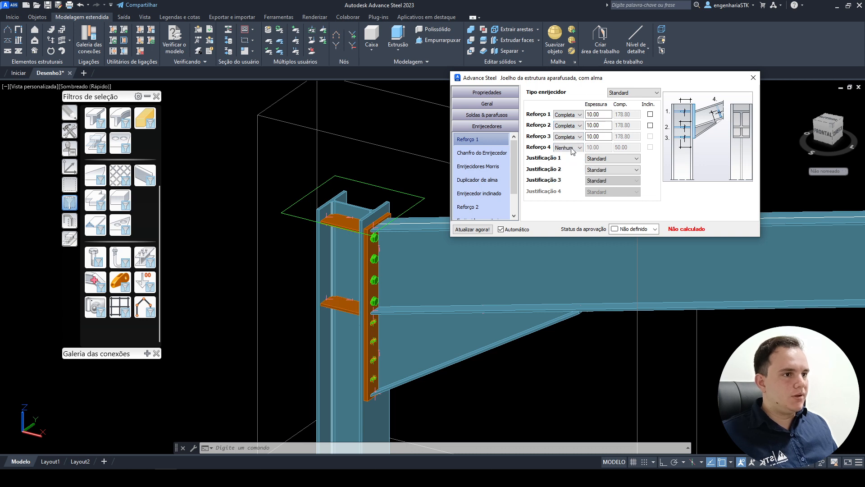
pyautogui.click(569, 148)
pyautogui.click(566, 174)
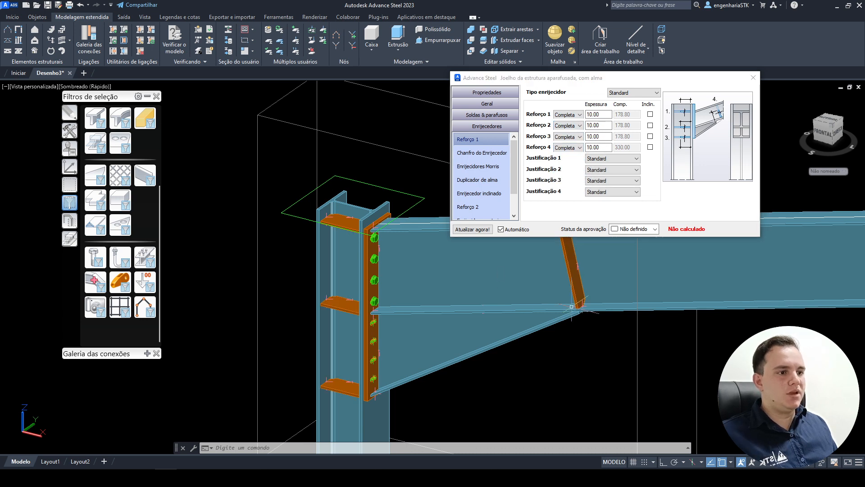
# Try the inclined option on the column's upper stiffener (Reforço 1) and switch it off again.
pyautogui.moveTo(574, 312); pyautogui.dragTo(466, 322, button='middle')
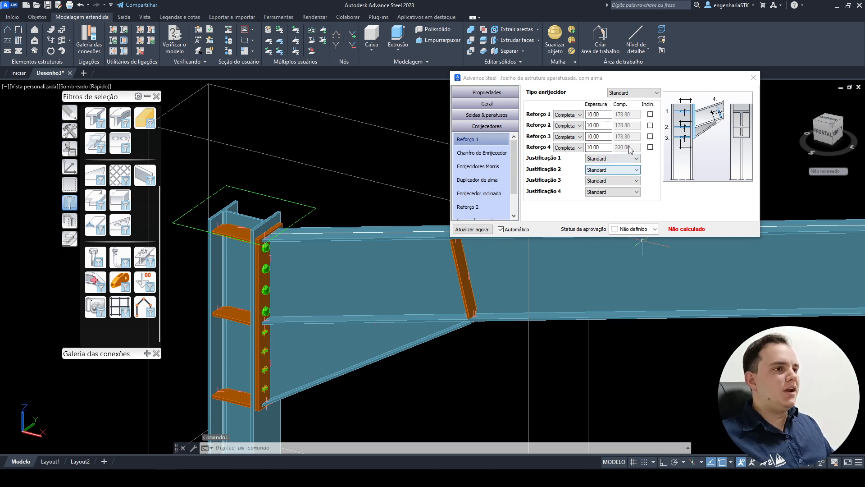
pyautogui.click(650, 114)
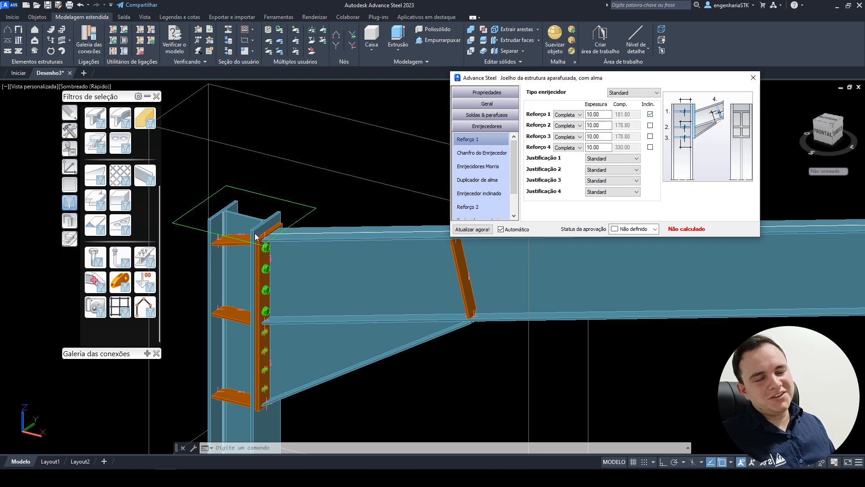
pyautogui.click(650, 114)
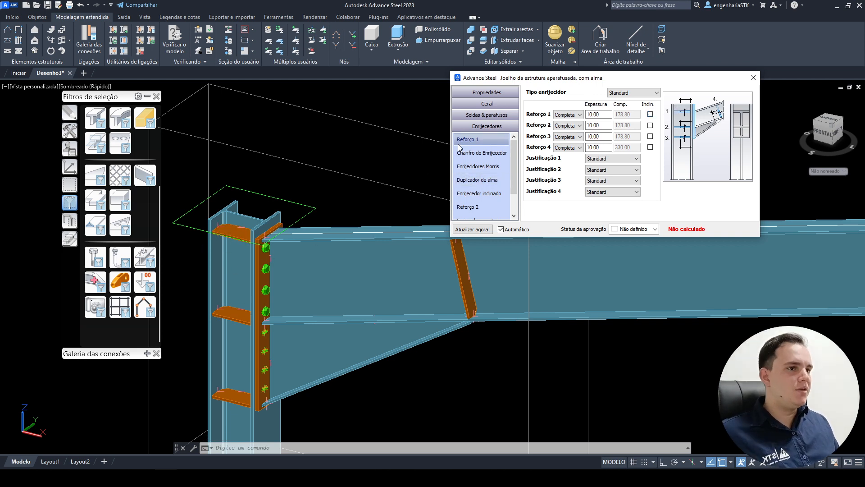
# Review the stiffener chamfer, Morris stiffener, exterior stiffener and stiffener width settings, and close the joint's properties.
pyautogui.click(475, 154)
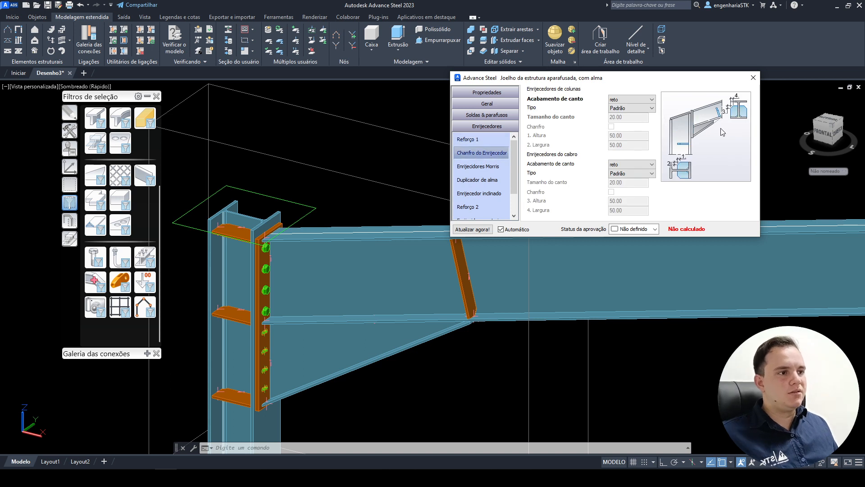
pyautogui.click(493, 166)
pyautogui.scroll(-2, 506, 177)
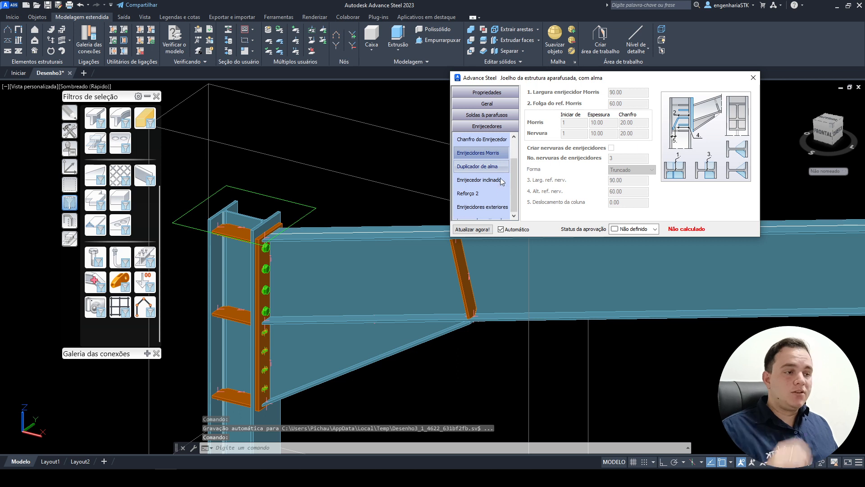
pyautogui.click(496, 195)
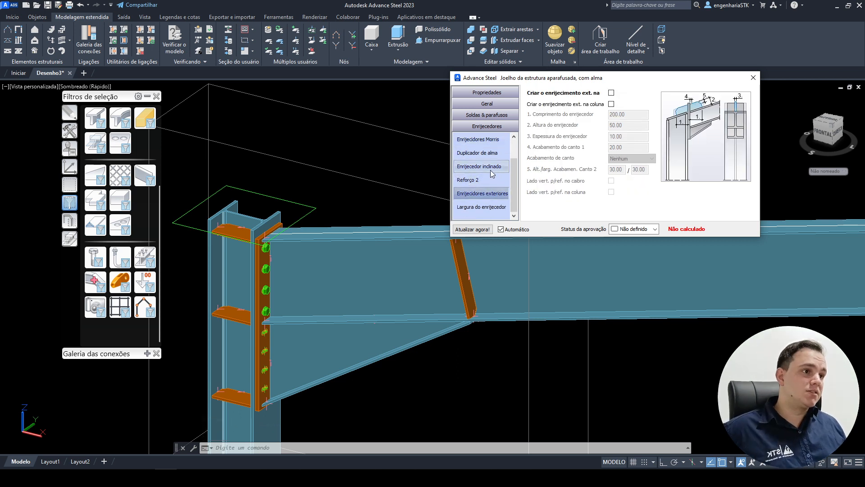
pyautogui.click(480, 207)
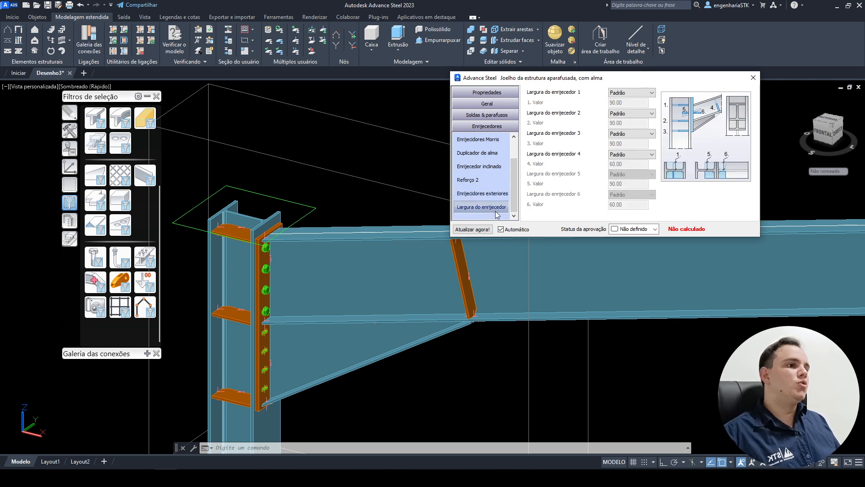
pyautogui.scroll(3, 461, 140)
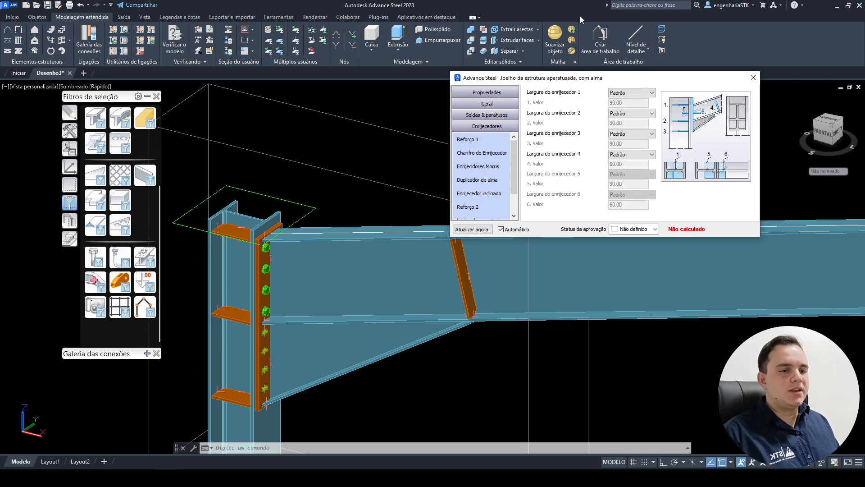
pyautogui.click(753, 78)
# Display the Ferramentas tool set containing the connection transfer commands.
pyautogui.scroll(-5, 399, 238)
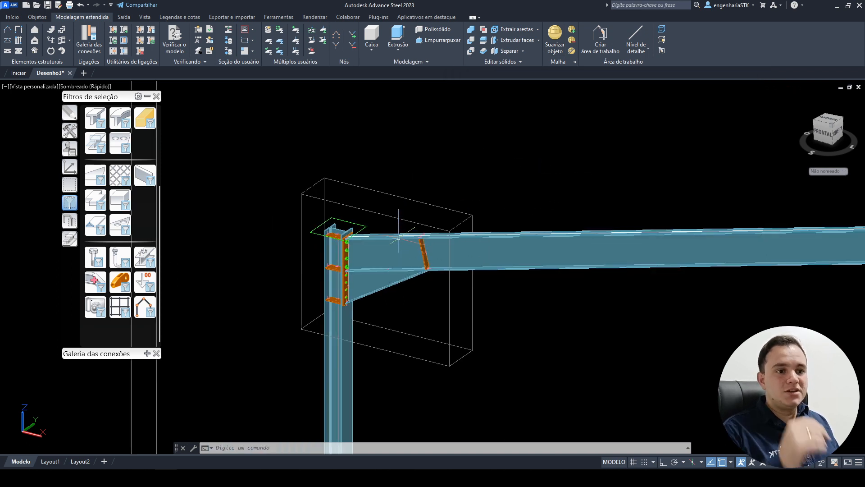
pyautogui.keyDown('shift'); pyautogui.moveTo(392, 298); pyautogui.dragTo(433, 301, button='middle'); pyautogui.keyUp('shift')
pyautogui.scroll(-5, 344, 245)
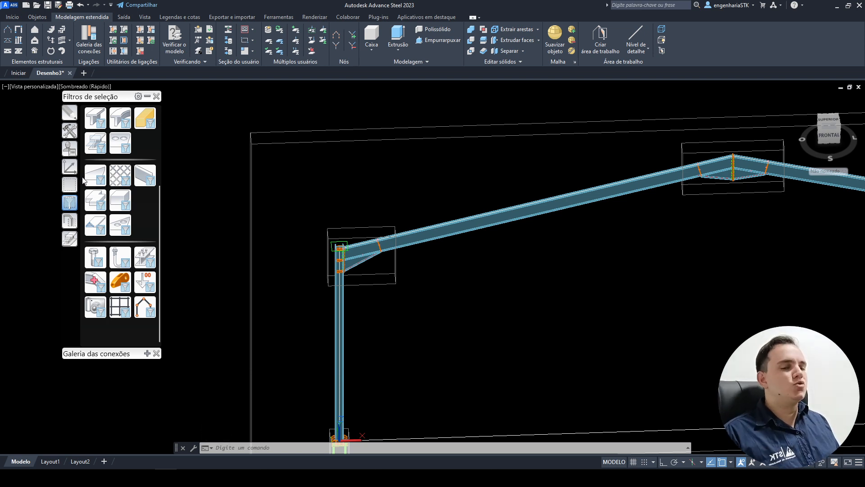
pyautogui.click(69, 130)
pyautogui.click(96, 120)
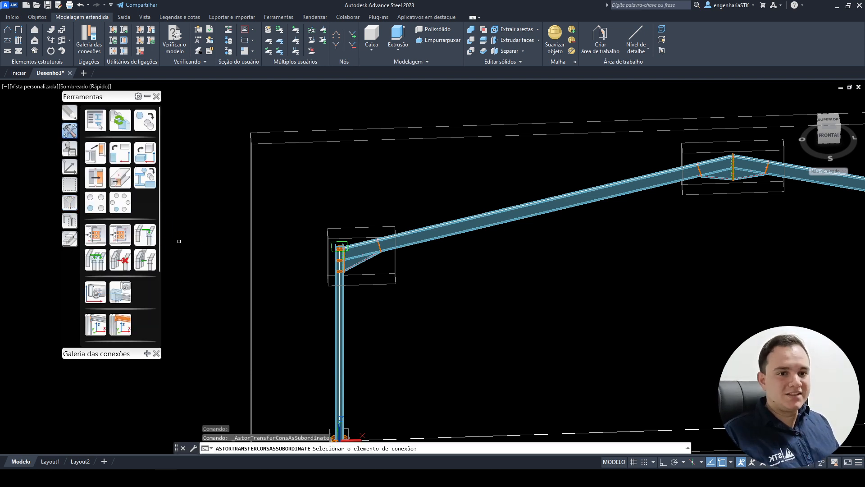
pyautogui.click(396, 263)
pyautogui.press('Return')
pyautogui.scroll(3, 385, 267)
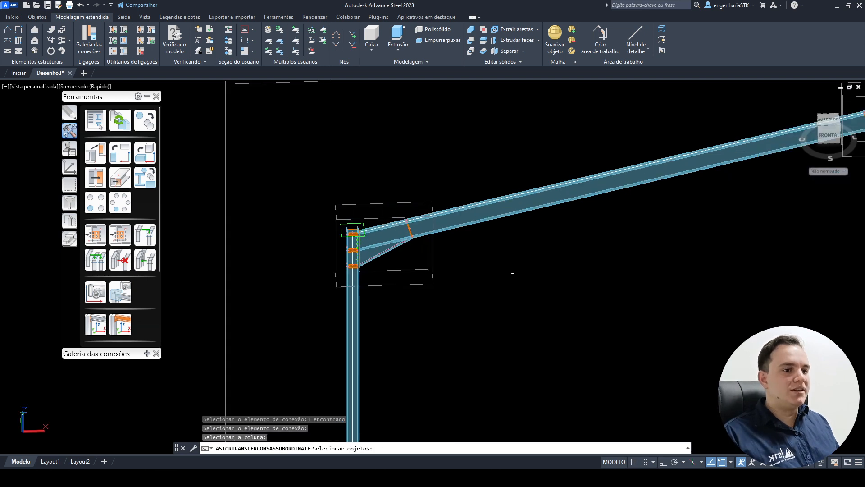
pyautogui.press('Escape')
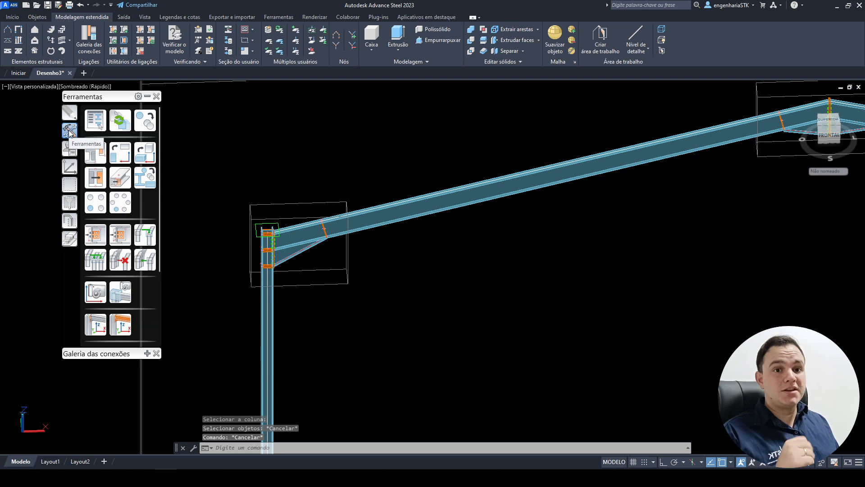
# Transfer the configured knee joint as a subordinate connection to the opposite column and rafter of the portal frame.
pyautogui.click(153, 232)
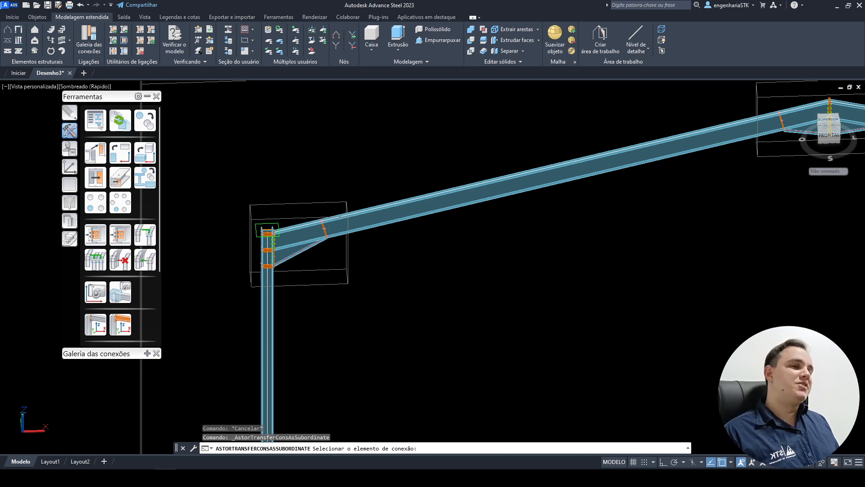
pyautogui.click(347, 272)
pyautogui.scroll(3, 309, 255)
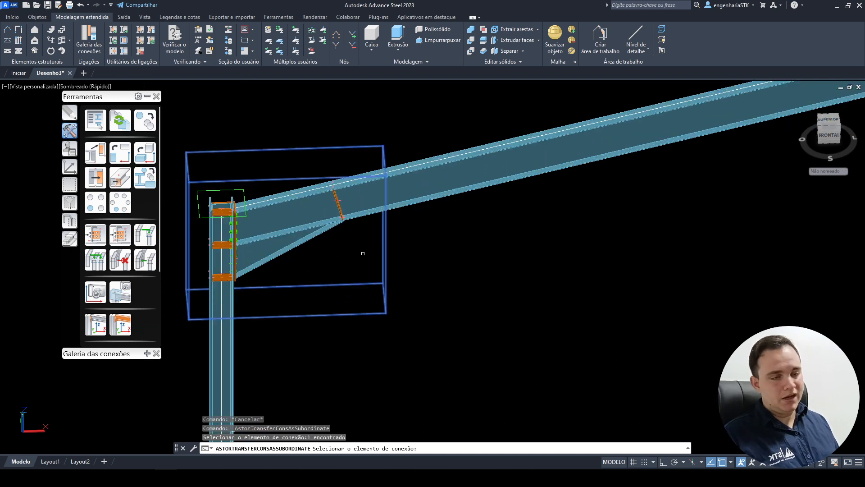
pyautogui.scroll(-5, 363, 253)
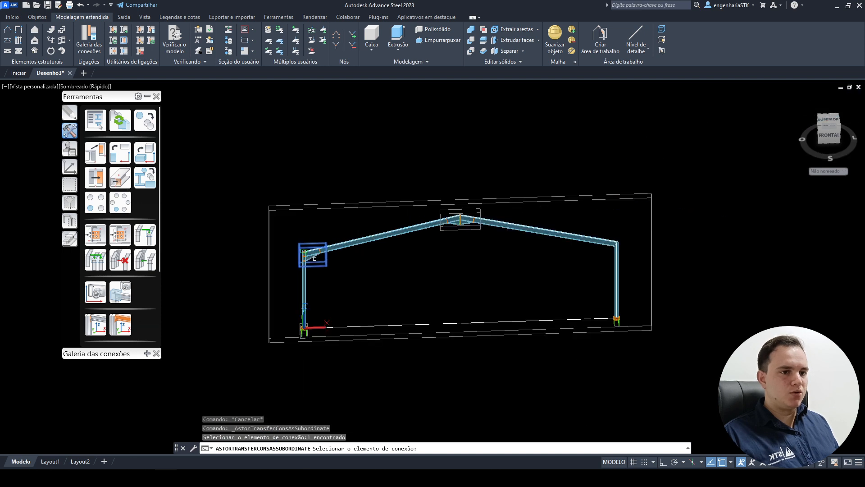
pyautogui.press('Return')
pyautogui.scroll(4, 591, 259)
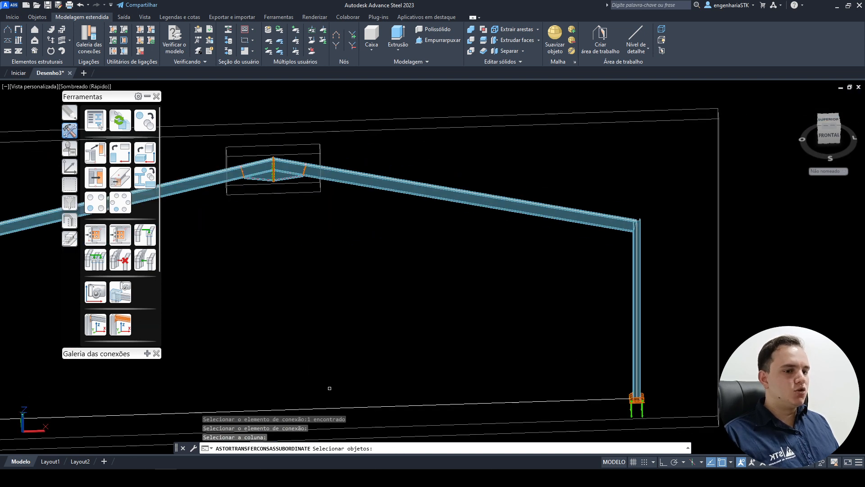
pyautogui.scroll(4, 652, 236)
pyautogui.click(622, 239)
pyautogui.press('Return')
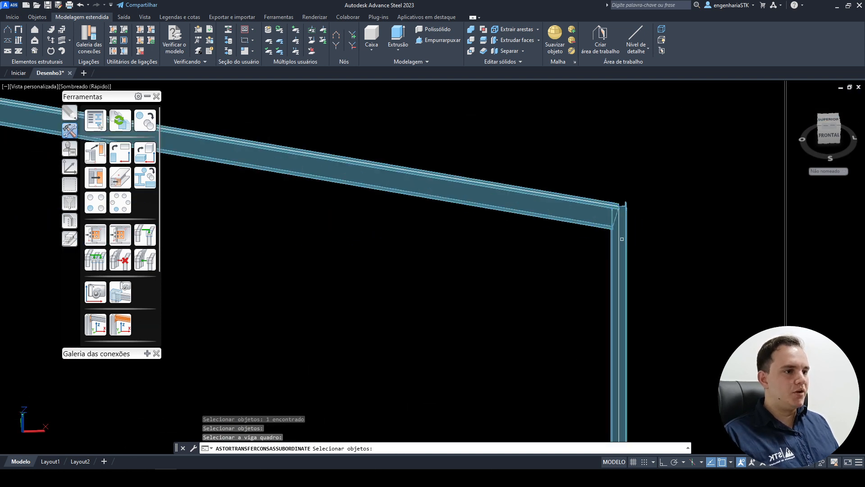
pyautogui.click(569, 213)
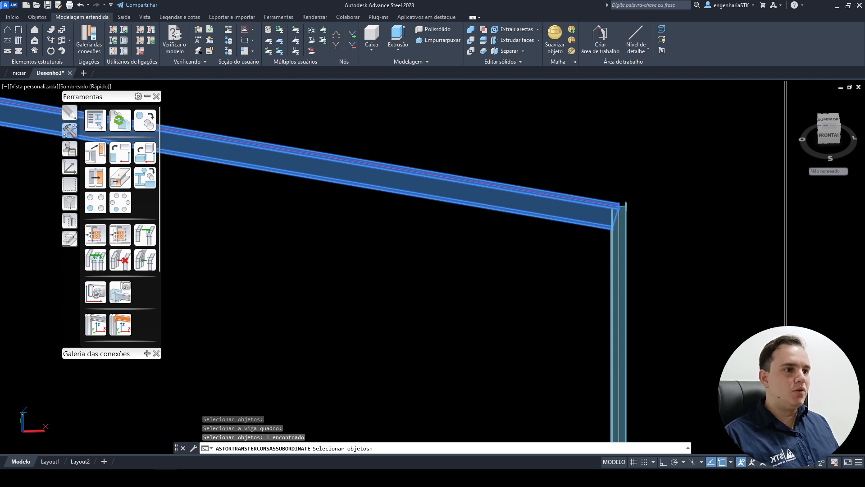
pyautogui.press('Return')
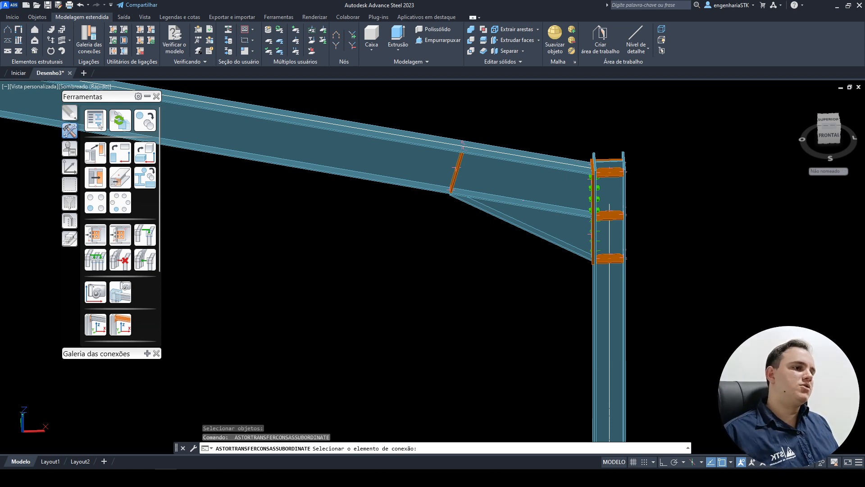
pyautogui.press('Escape')
pyautogui.scroll(-6, 572, 229)
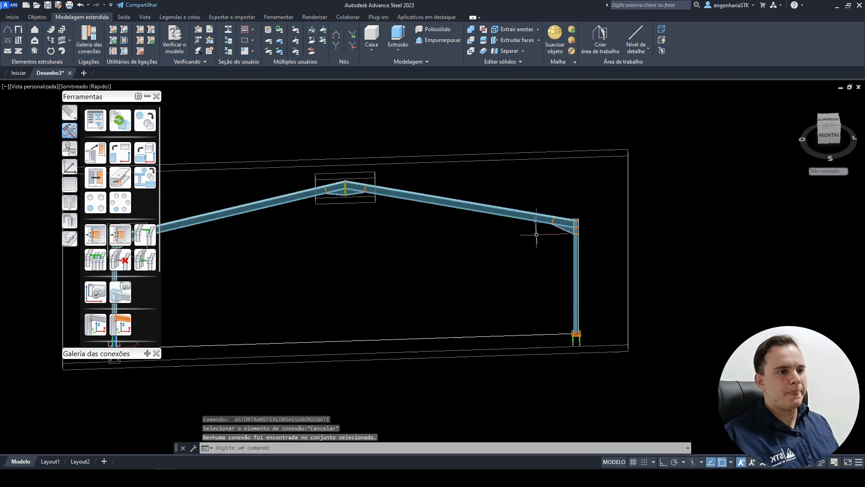
pyautogui.moveTo(536, 235); pyautogui.dragTo(644, 233, button='middle')
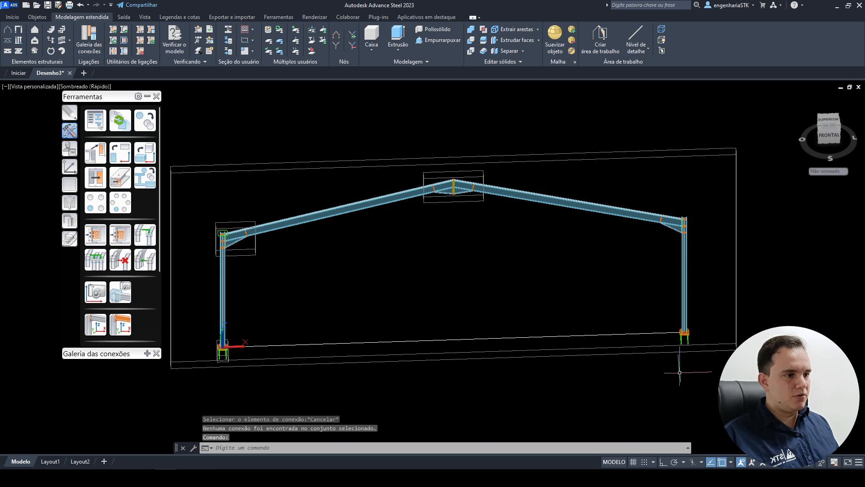
pyautogui.scroll(2, 255, 242)
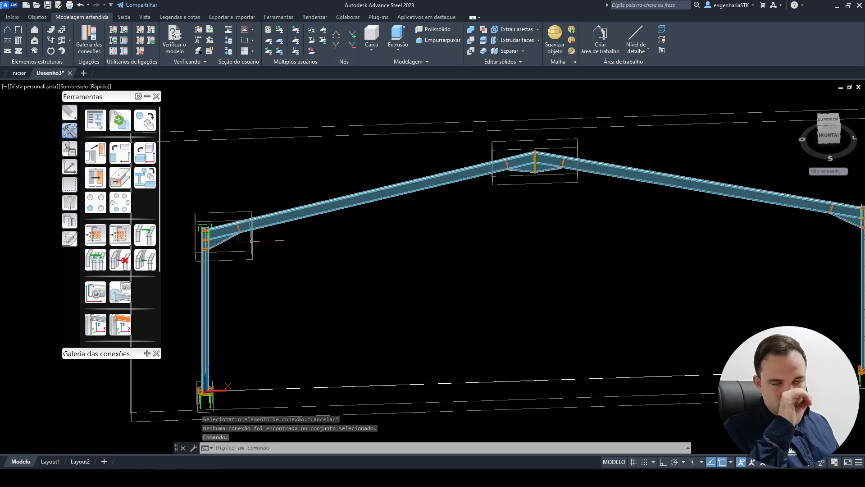
pyautogui.scroll(-4, 281, 259)
pyautogui.moveTo(628, 240); pyautogui.dragTo(543, 236, button='middle')
pyautogui.scroll(-1, 542, 236)
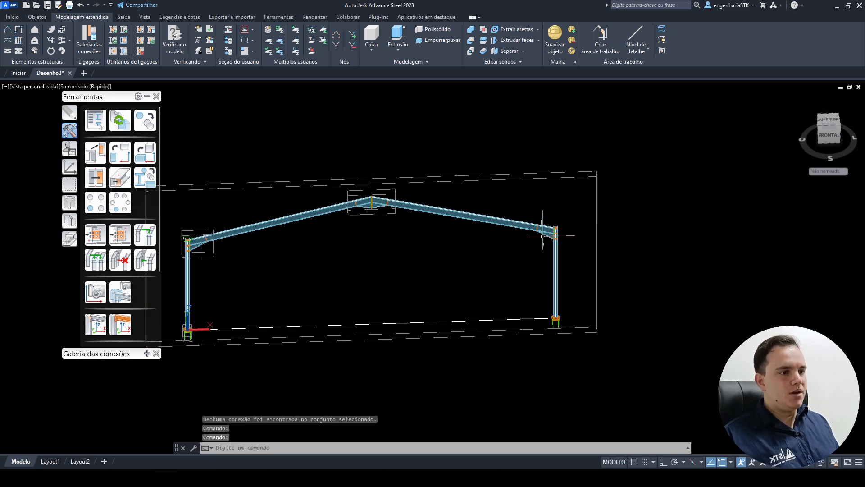
pyautogui.scroll(4, 543, 236)
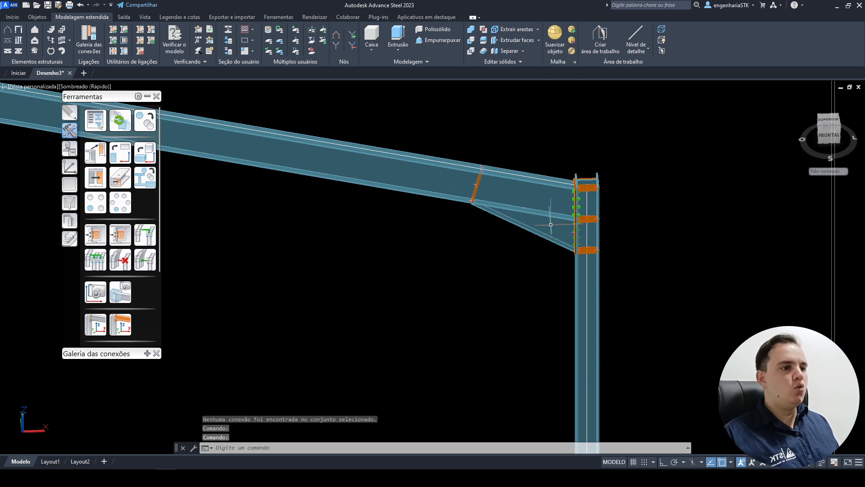
pyautogui.scroll(2, 553, 236)
pyautogui.click(551, 216)
pyautogui.rightClick(551, 216)
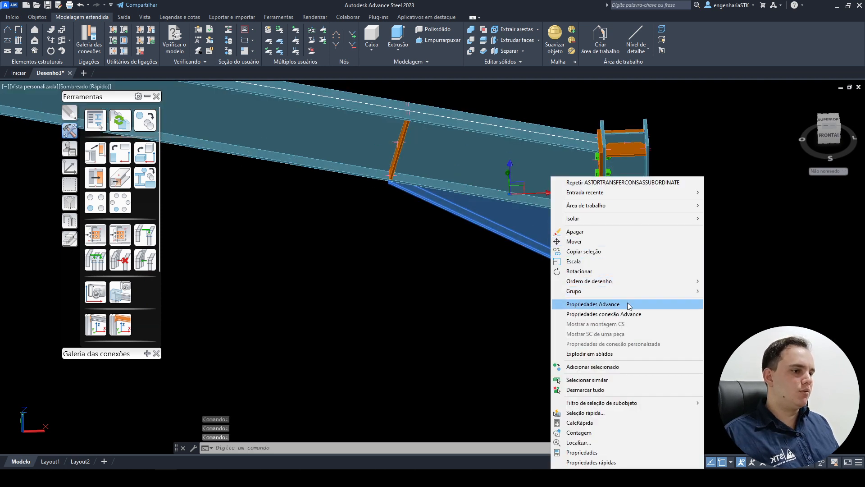
pyautogui.press('Escape')
pyautogui.press('Escape')
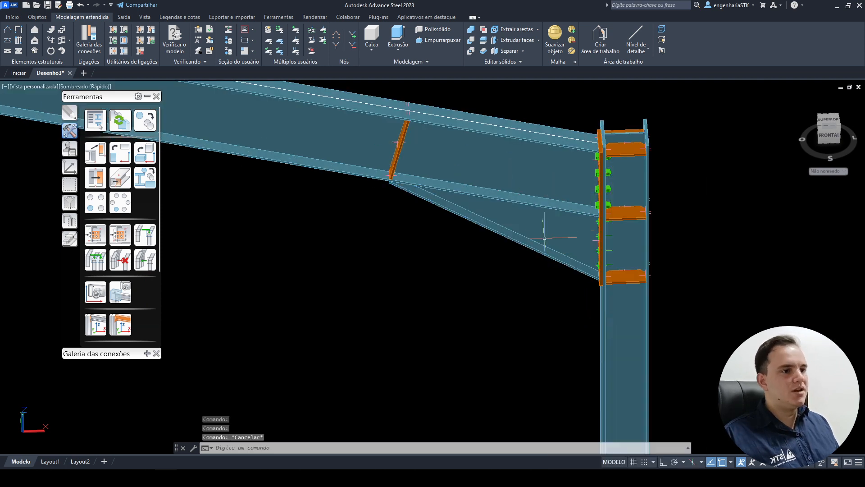
# View the section and material properties of the haunch at the opposite knee joint, and close them.
pyautogui.click(541, 223)
pyautogui.rightClick(541, 223)
pyautogui.click(581, 304)
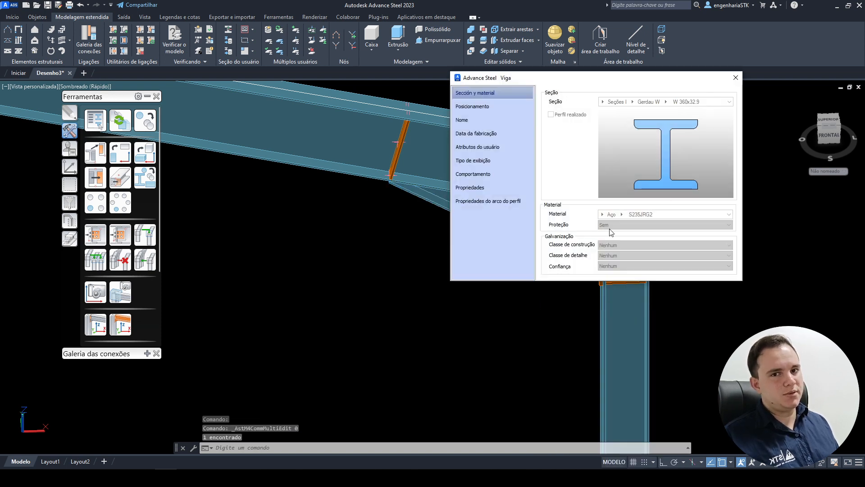
pyautogui.press('Escape')
# Review the general rafter haunch settings (Alma - Caibro) of the transferred knee joint, and close the joint's properties.
pyautogui.click(512, 211)
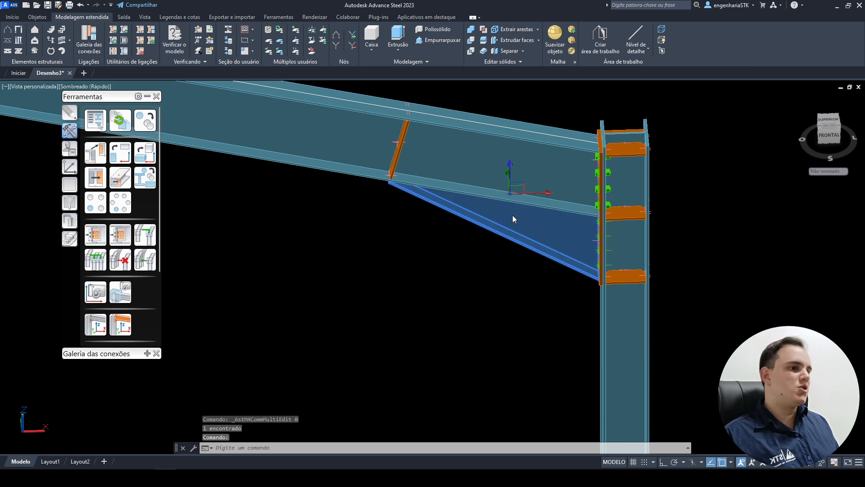
pyautogui.rightClick(514, 178)
pyautogui.click(577, 316)
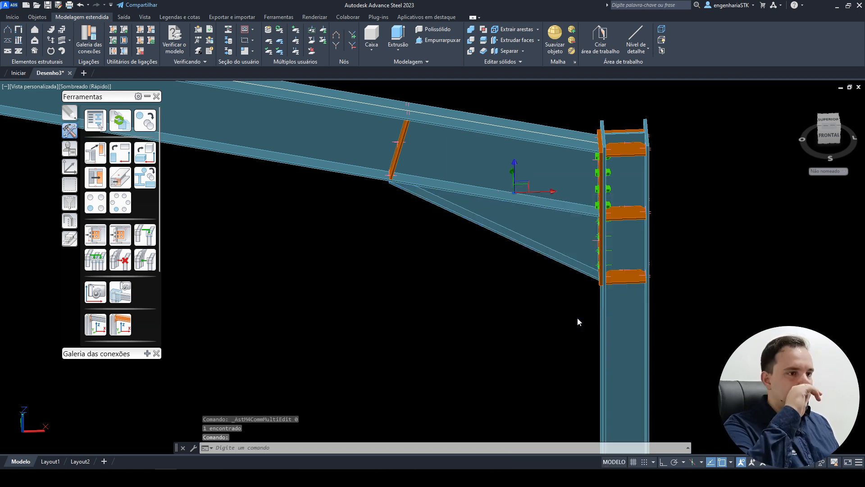
pyautogui.scroll(-2, 399, 303)
pyautogui.moveTo(399, 302); pyautogui.dragTo(290, 349, button='middle')
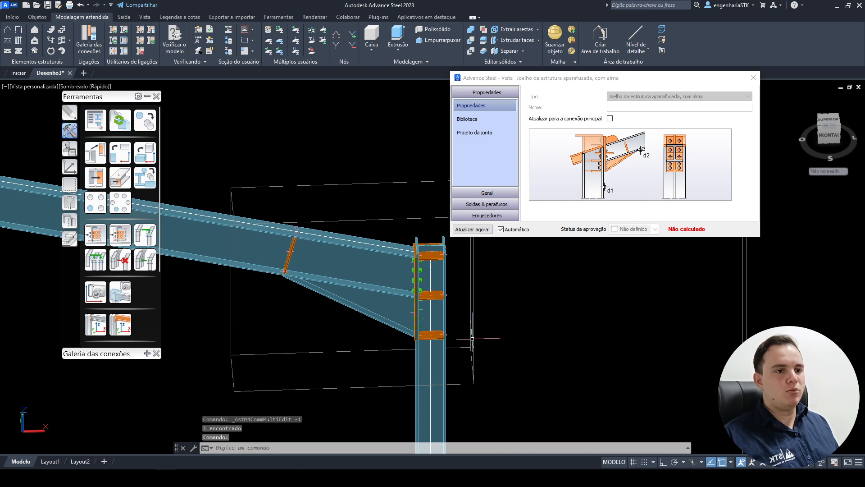
pyautogui.click(487, 193)
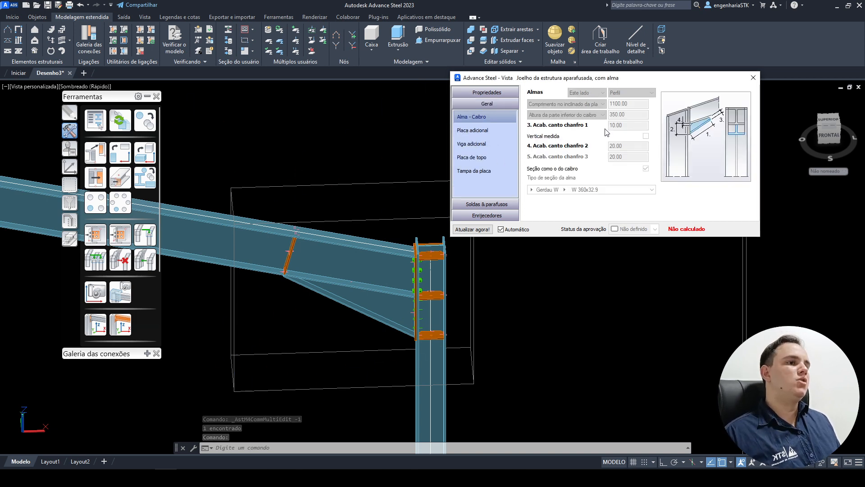
pyautogui.scroll(-3, 563, 344)
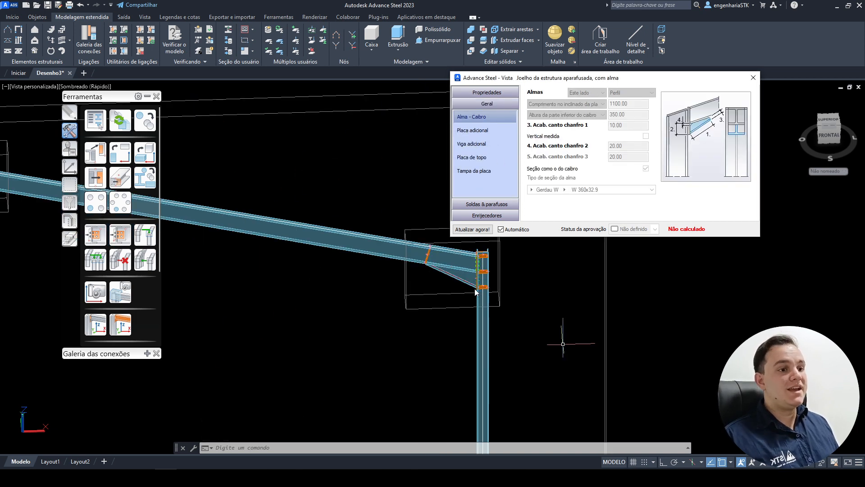
pyautogui.scroll(-4, 562, 344)
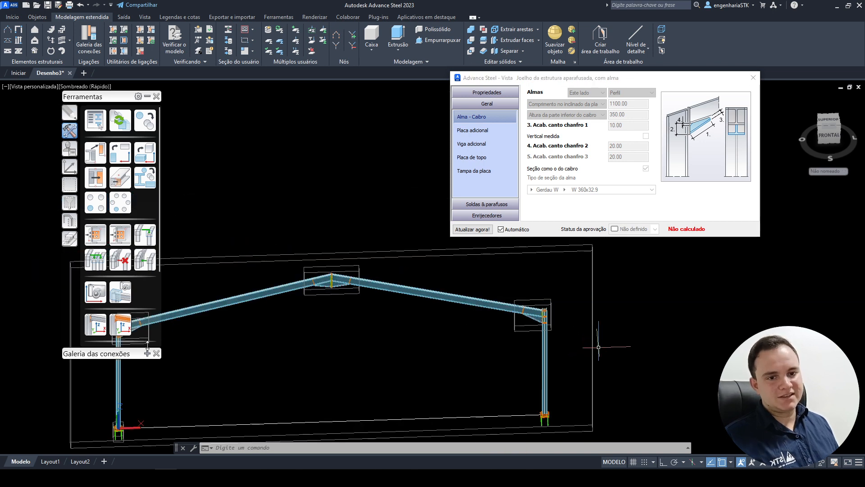
pyautogui.moveTo(598, 347); pyautogui.dragTo(645, 352, button='middle')
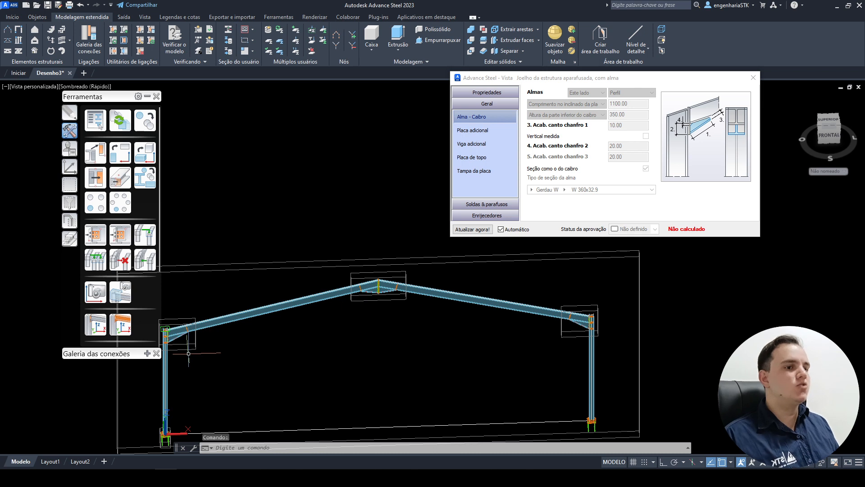
pyautogui.click(753, 78)
# Inspect the whole portal frame and its connections in 3D, and switch to the front view.
pyautogui.moveTo(514, 226); pyautogui.dragTo(663, 140, button='middle')
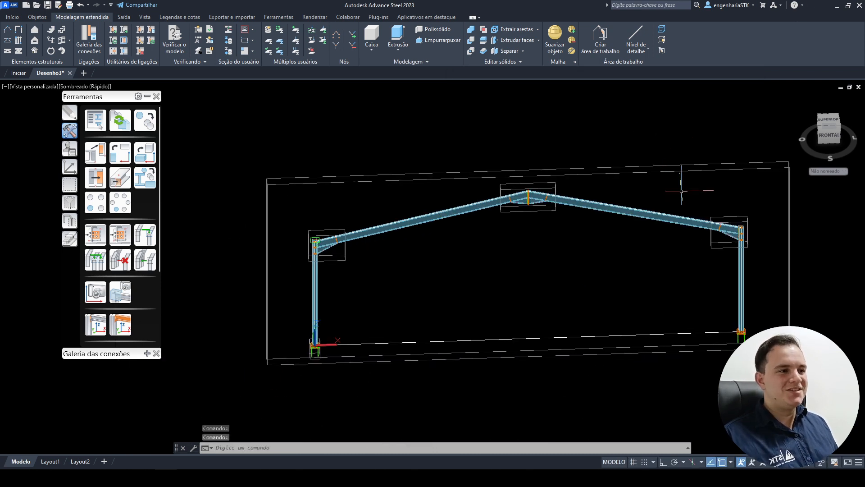
pyautogui.moveTo(682, 189); pyautogui.dragTo(633, 187, button='middle')
pyautogui.keyDown('shift'); pyautogui.moveTo(483, 292); pyautogui.dragTo(519, 306, button='middle'); pyautogui.keyUp('shift')
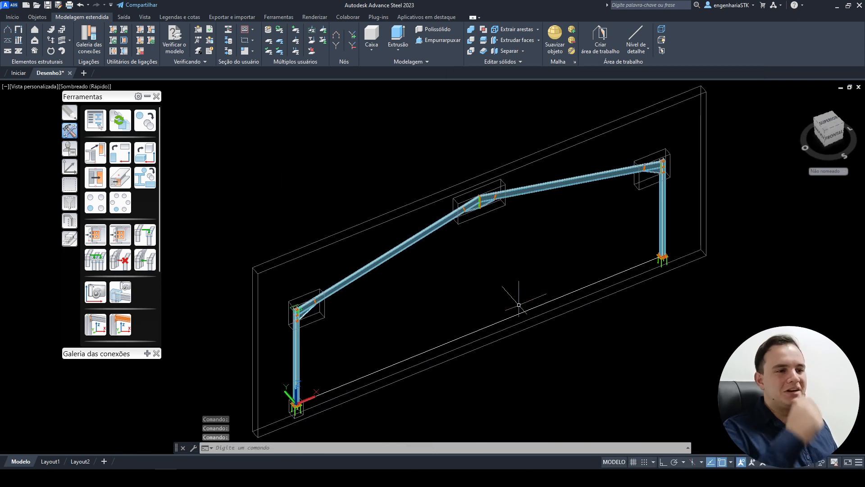
pyautogui.keyDown('shift'); pyautogui.moveTo(564, 247); pyautogui.dragTo(535, 184, button='middle'); pyautogui.keyUp('shift')
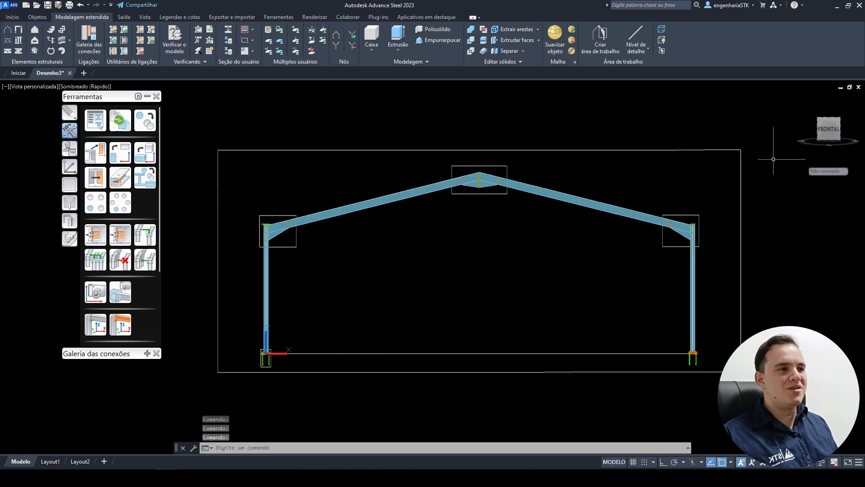
pyautogui.keyDown('shift'); pyautogui.moveTo(383, 221); pyautogui.dragTo(432, 290, button='middle'); pyautogui.keyUp('shift')
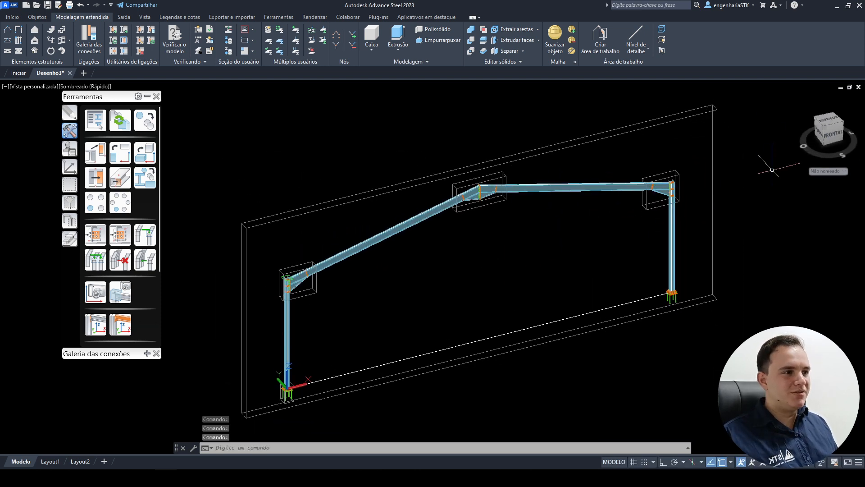
pyautogui.click(830, 135)
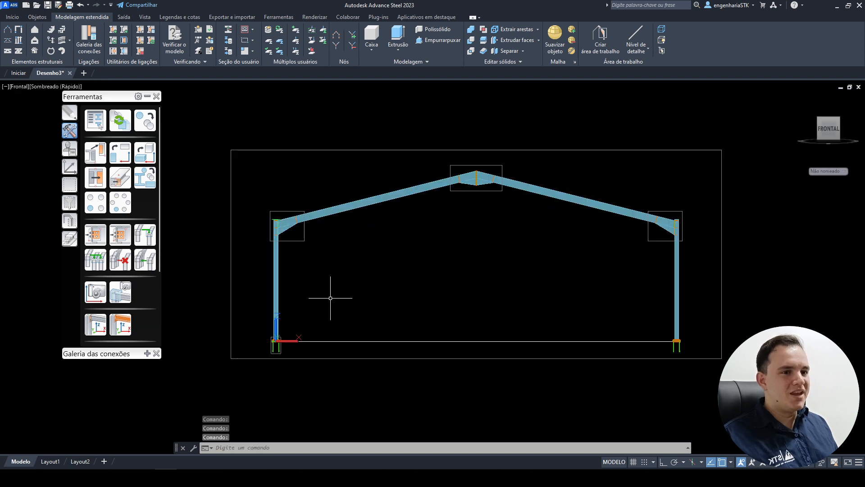
pyautogui.scroll(2, 376, 290)
pyautogui.moveTo(377, 290); pyautogui.dragTo(334, 304, button='middle')
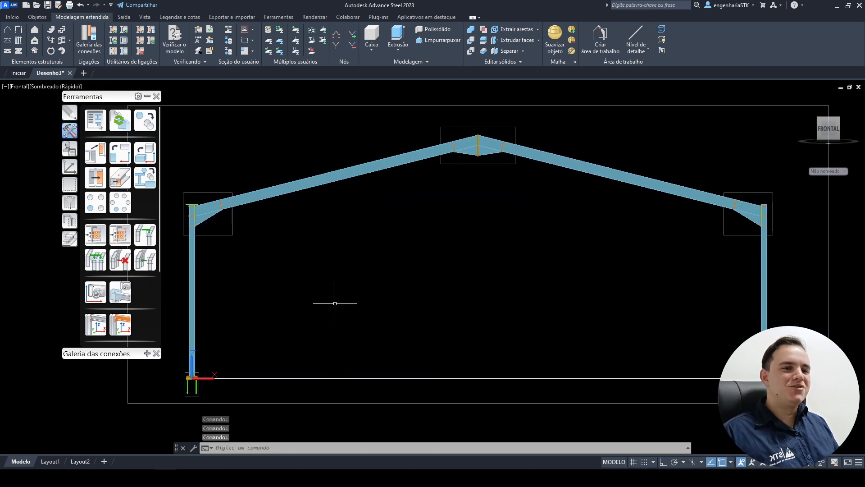